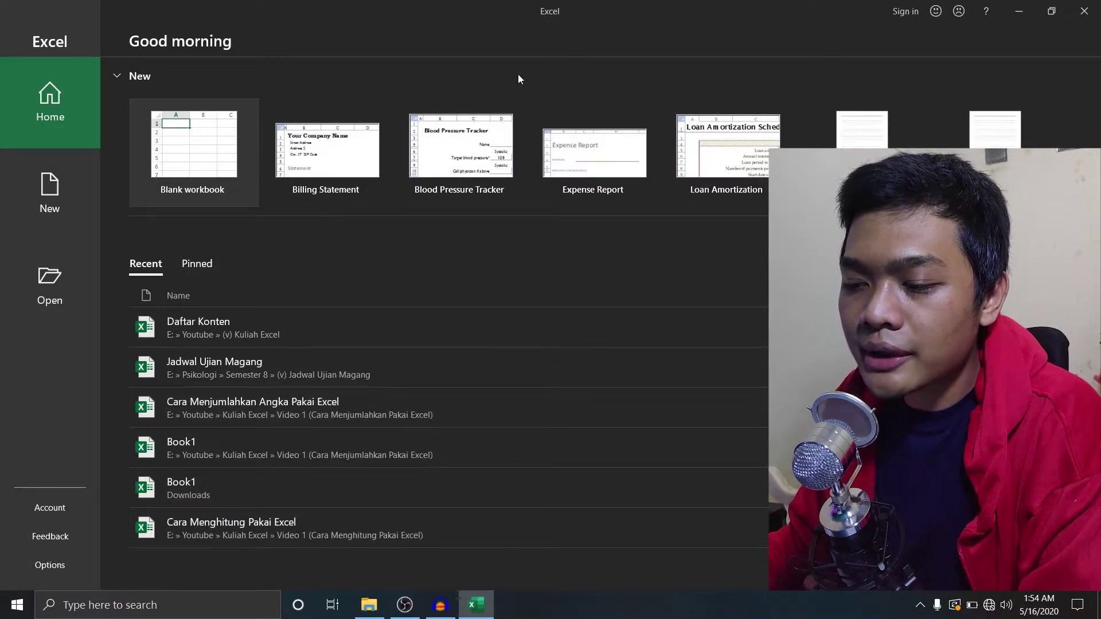
- Create a new blank workbook
click(198, 166)
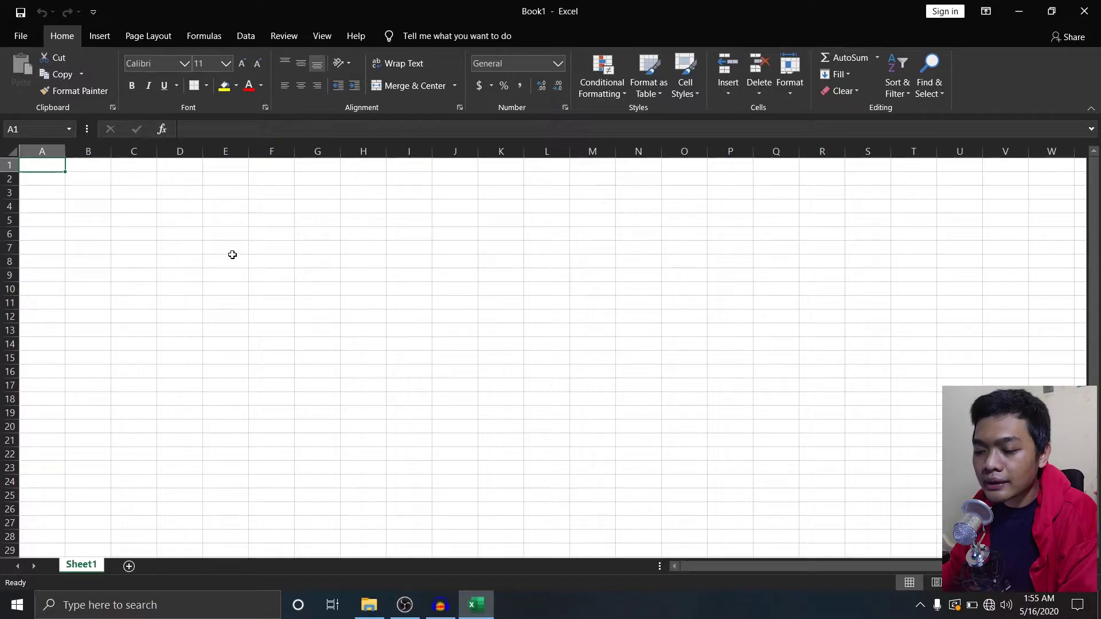
click(165, 207)
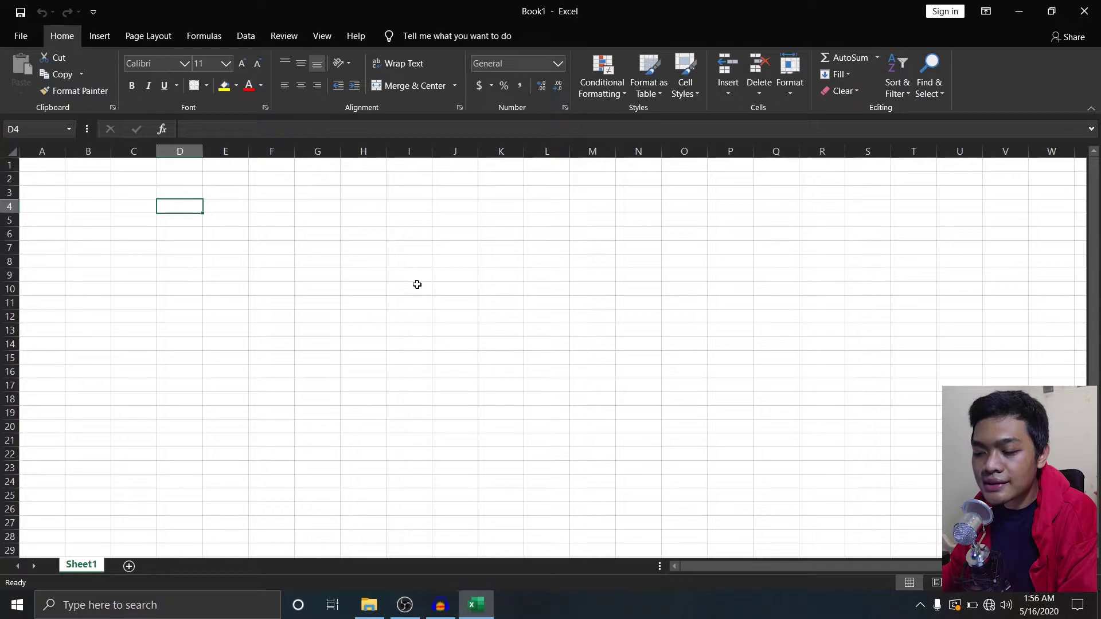
click(48, 181)
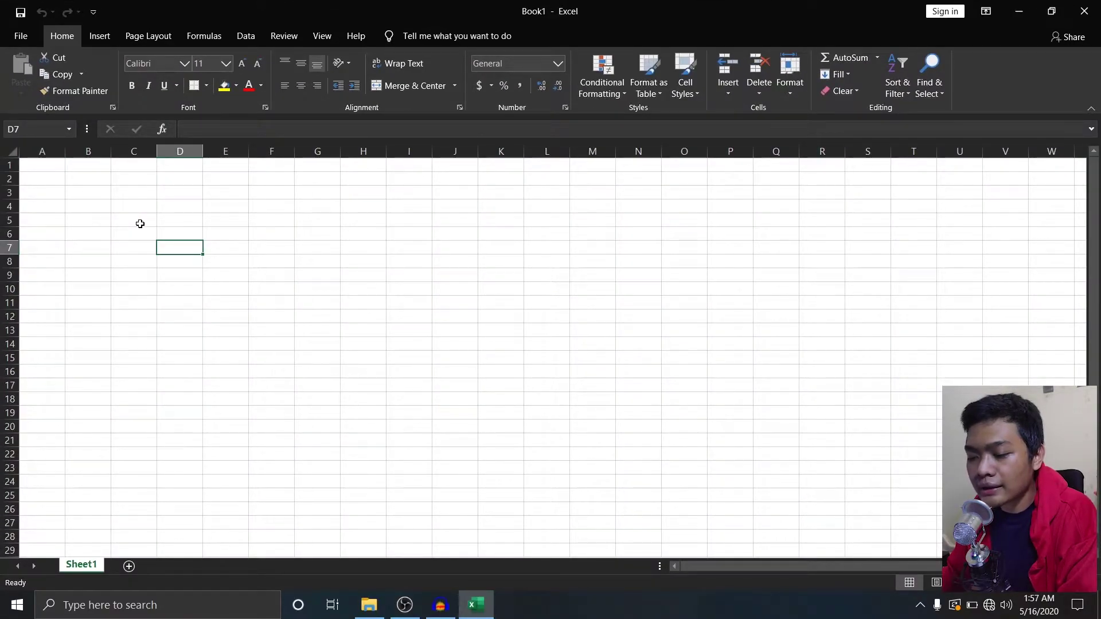
click(136, 193)
click(256, 206)
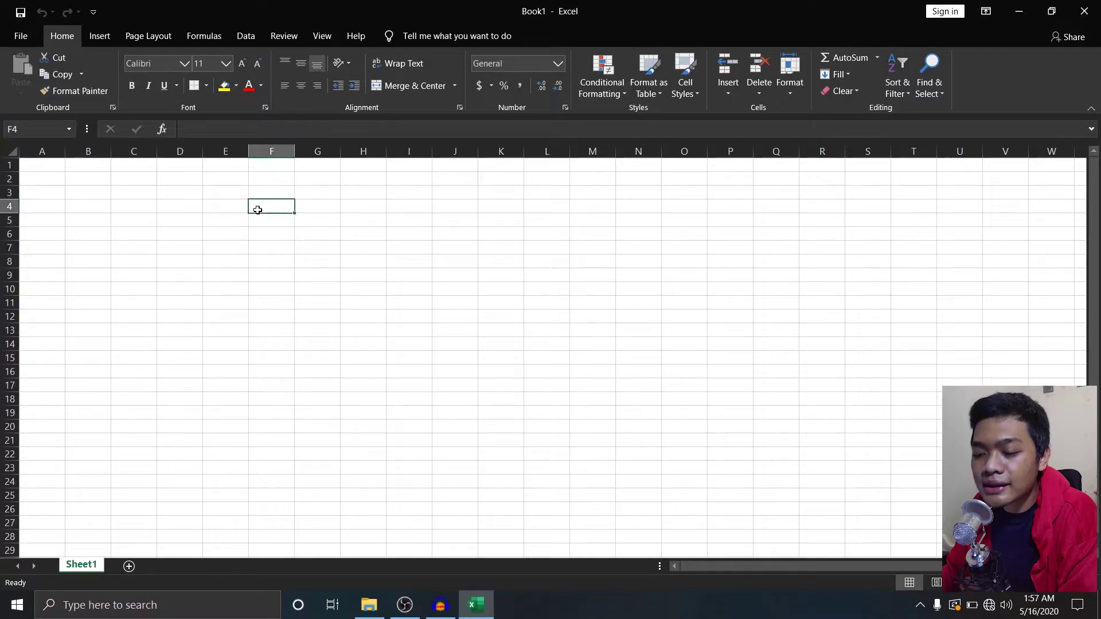
click(421, 221)
click(465, 304)
drag(41, 166, 881, 378)
click(499, 355)
click(326, 311)
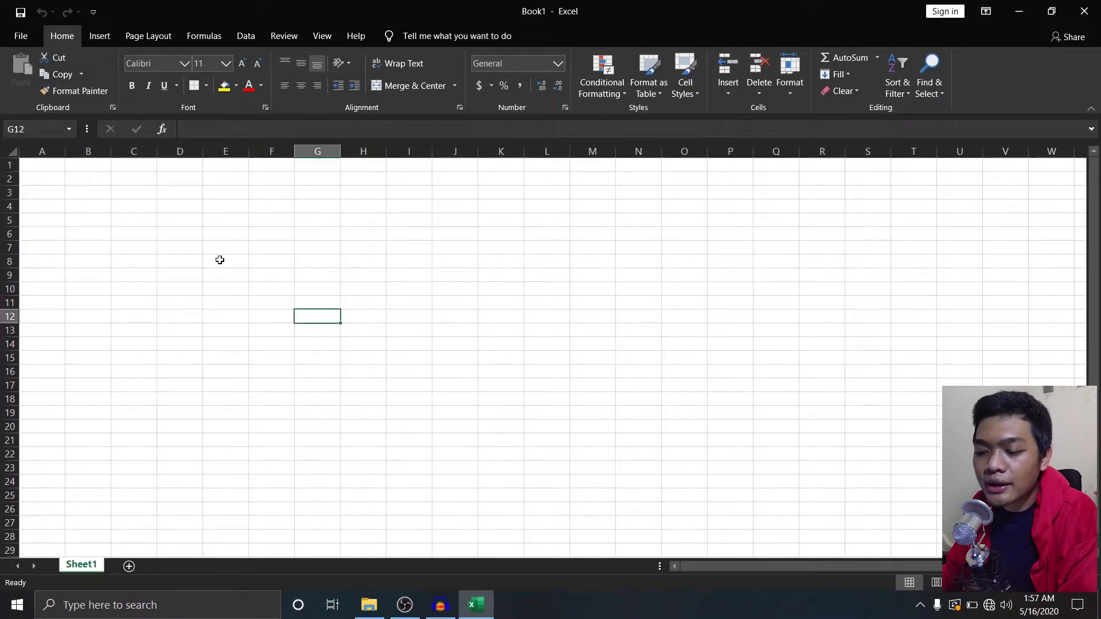
click(217, 257)
click(206, 234)
click(207, 218)
click(194, 218)
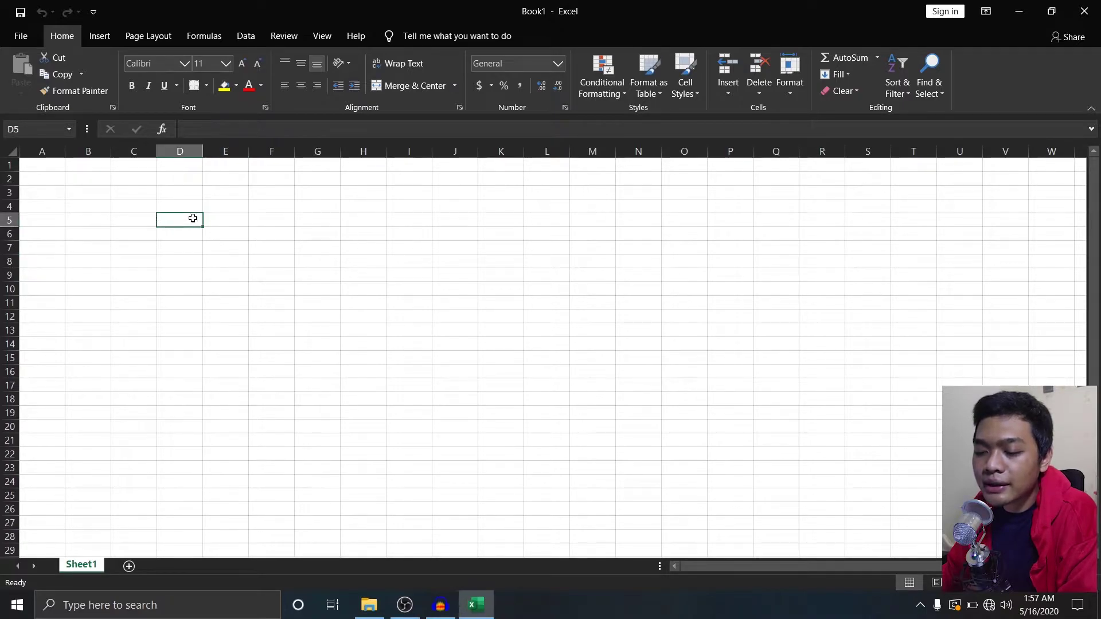
- Enter the text "Kuliah Excel" in cell D4
click(180, 205)
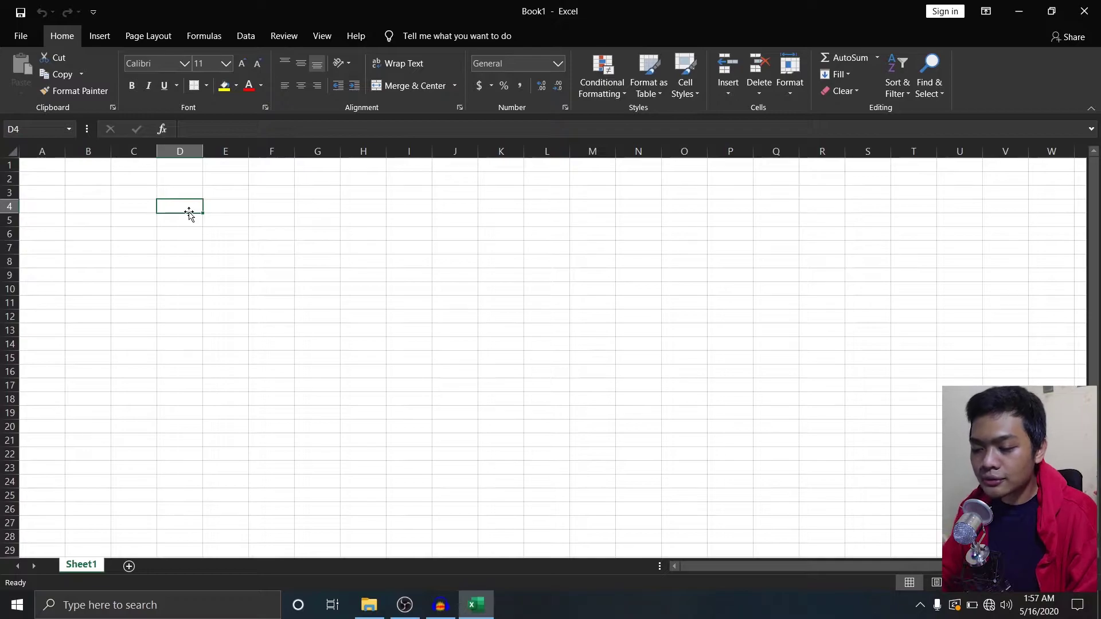
text(Kuliah)
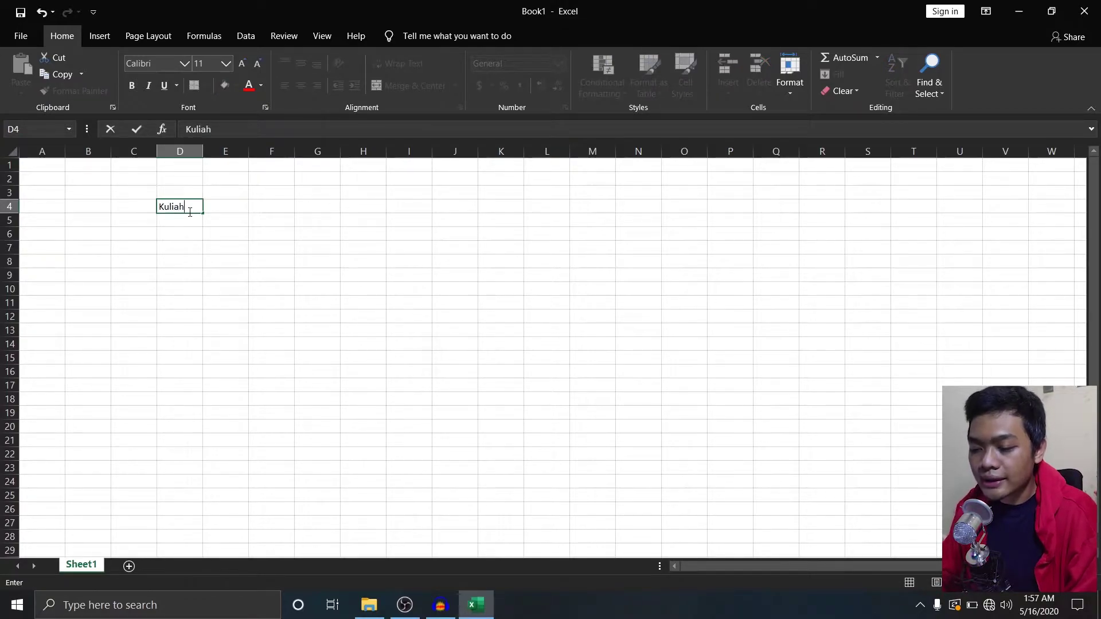
text( Excel)
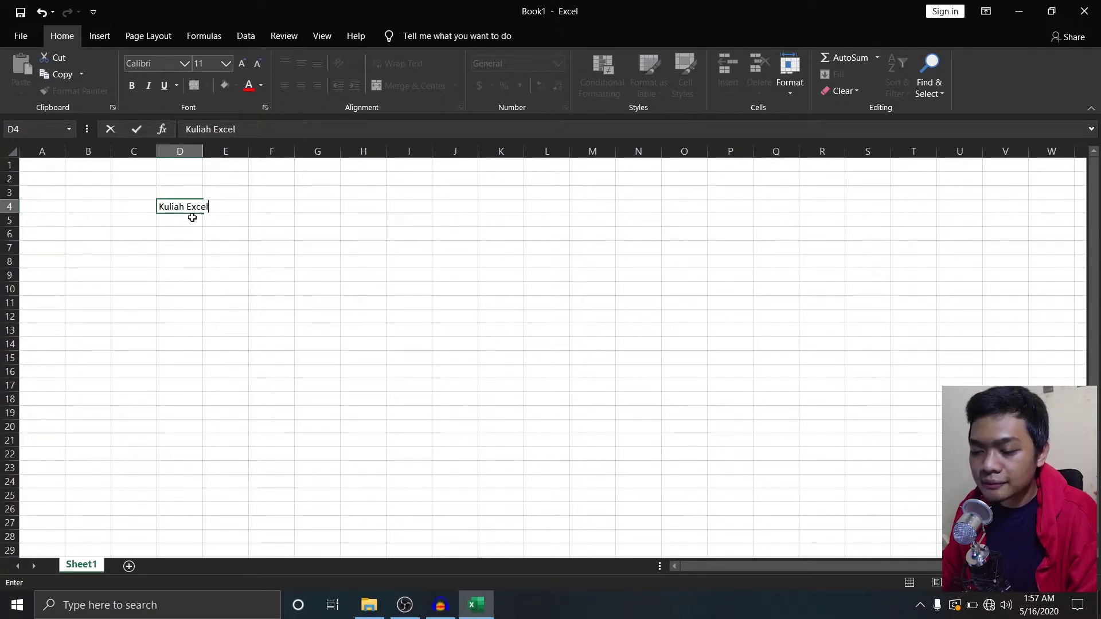
key(Return)
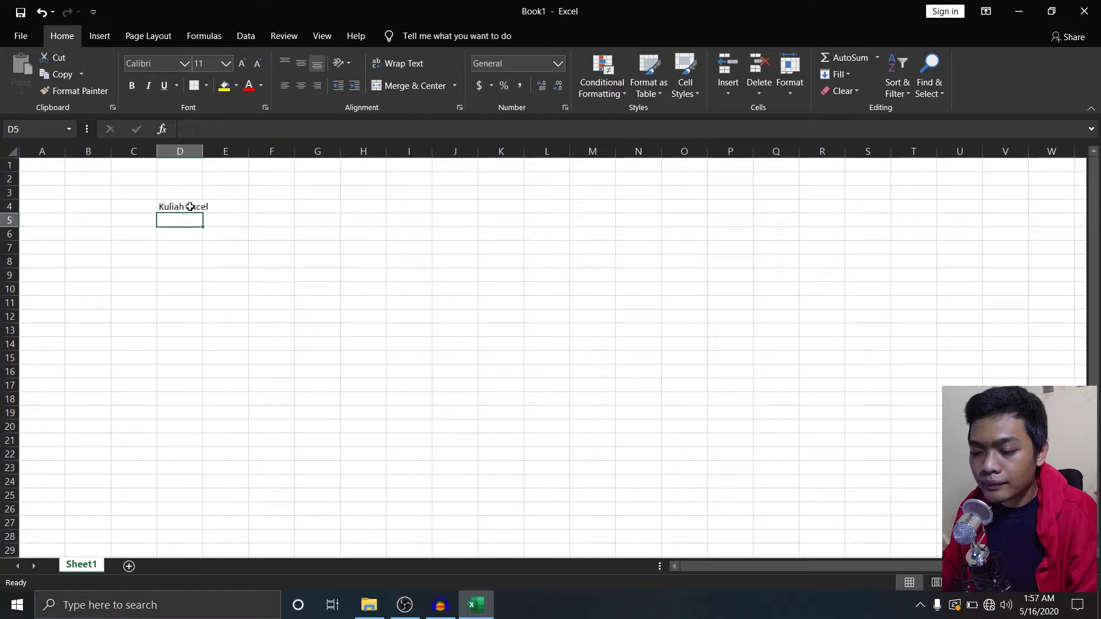
click(190, 207)
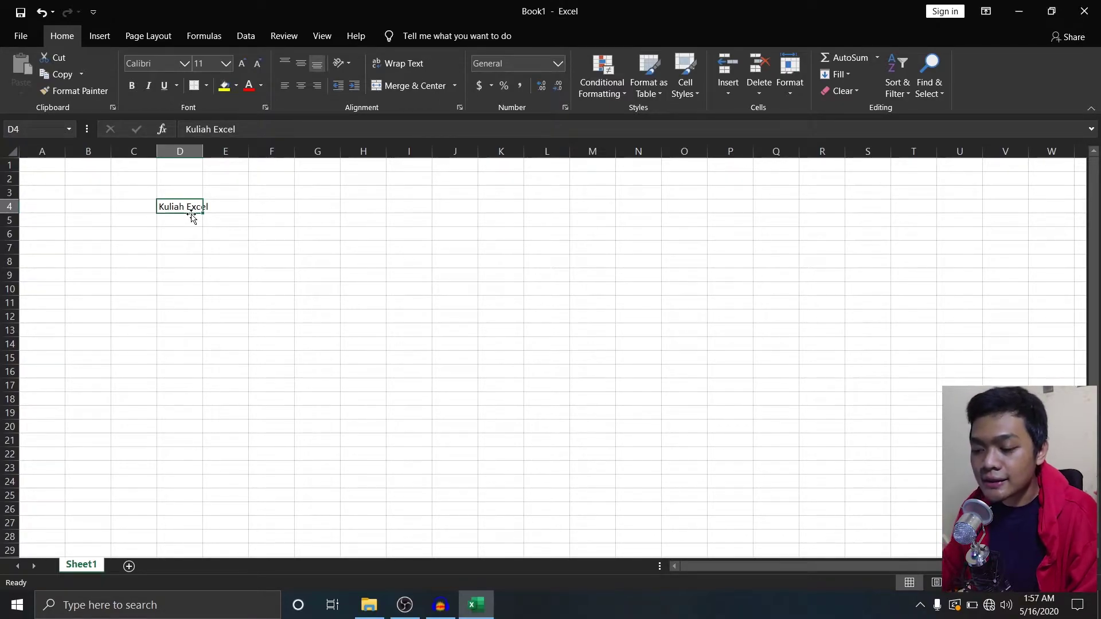
click(205, 230)
click(191, 208)
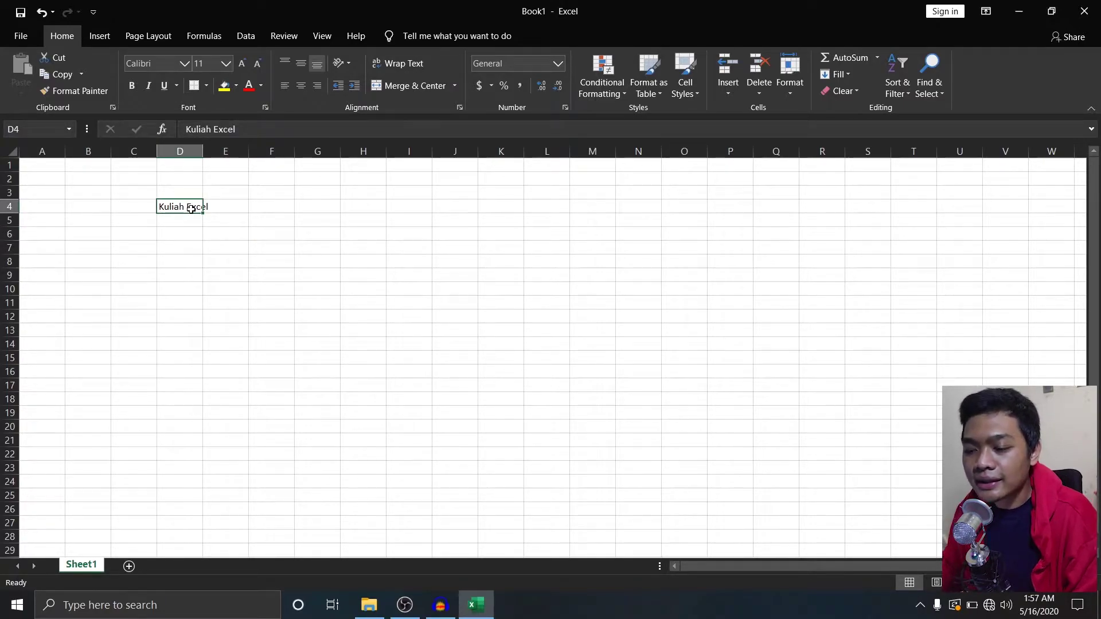
click(193, 236)
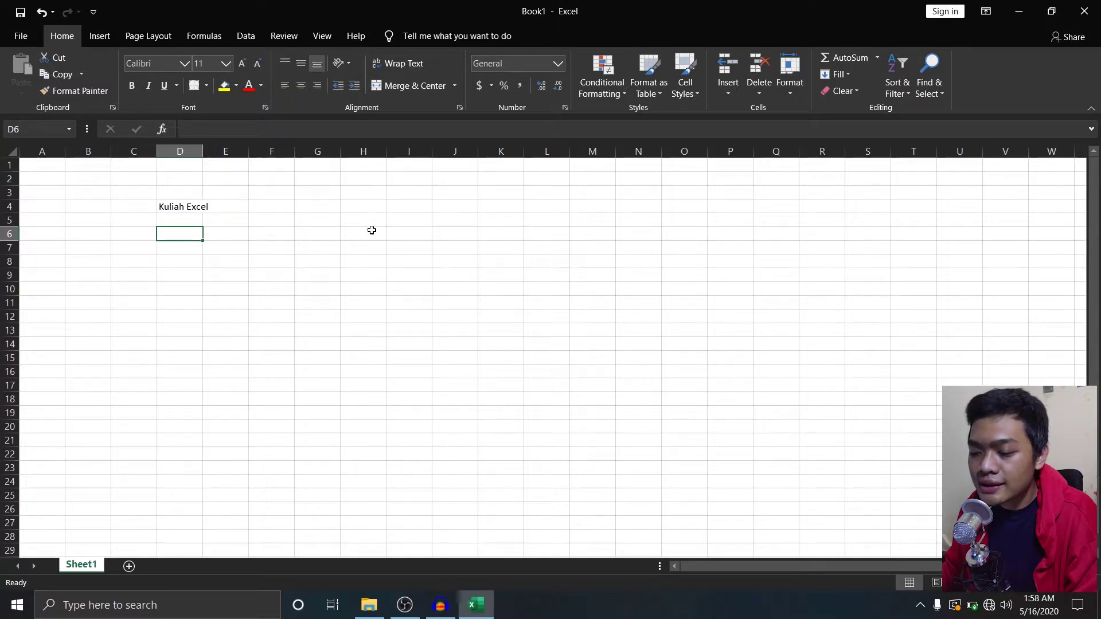
- Enter the number 12345 in cell H8
click(371, 264)
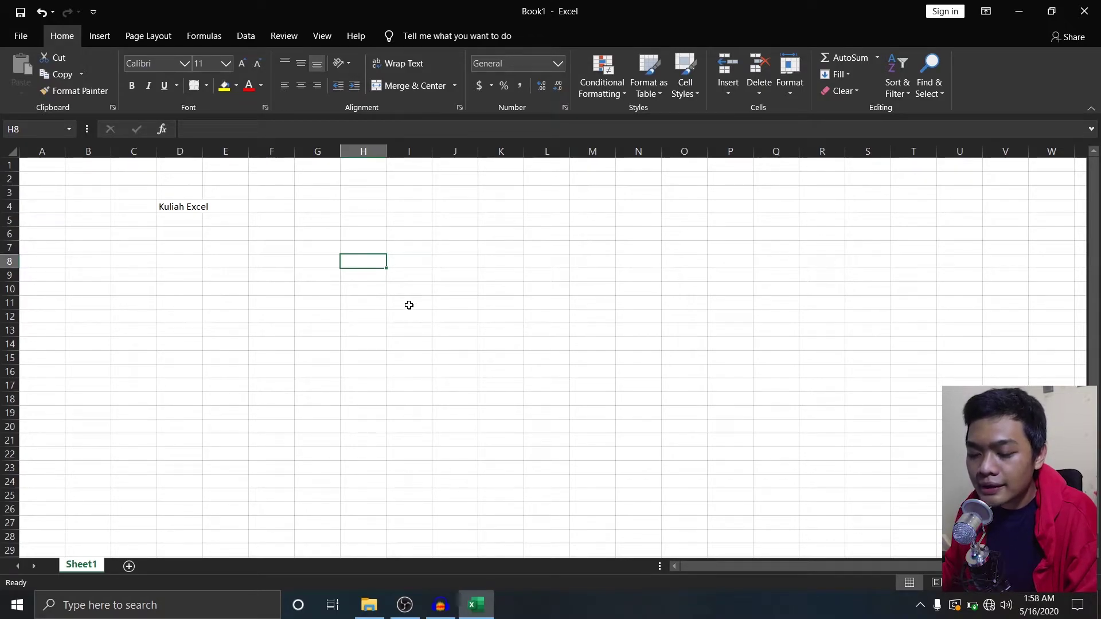
text(12345)
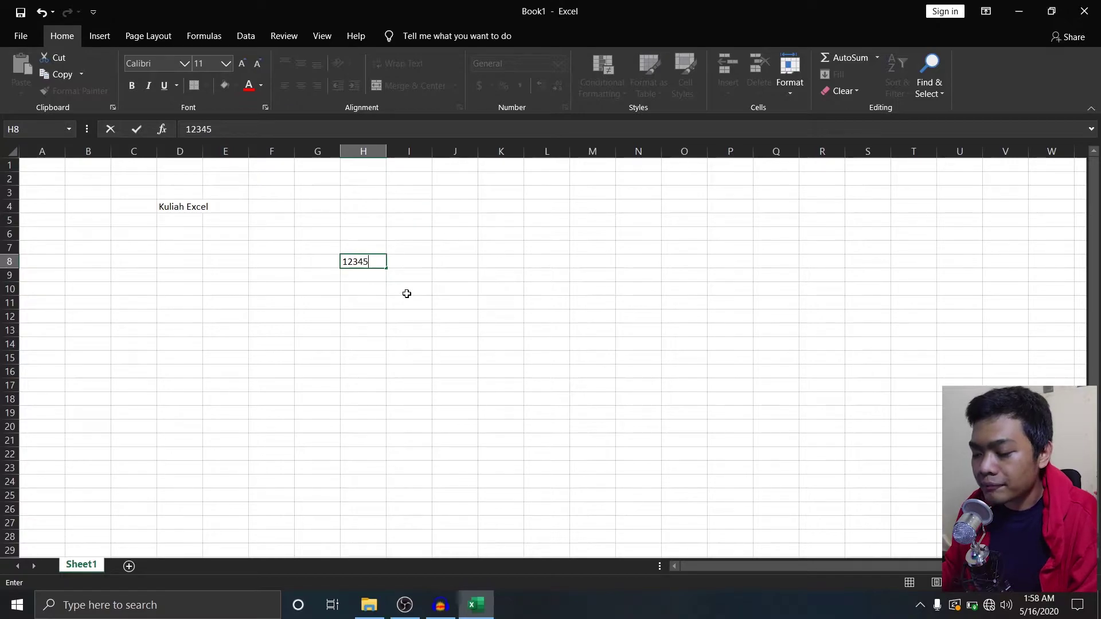
key(Return)
click(367, 261)
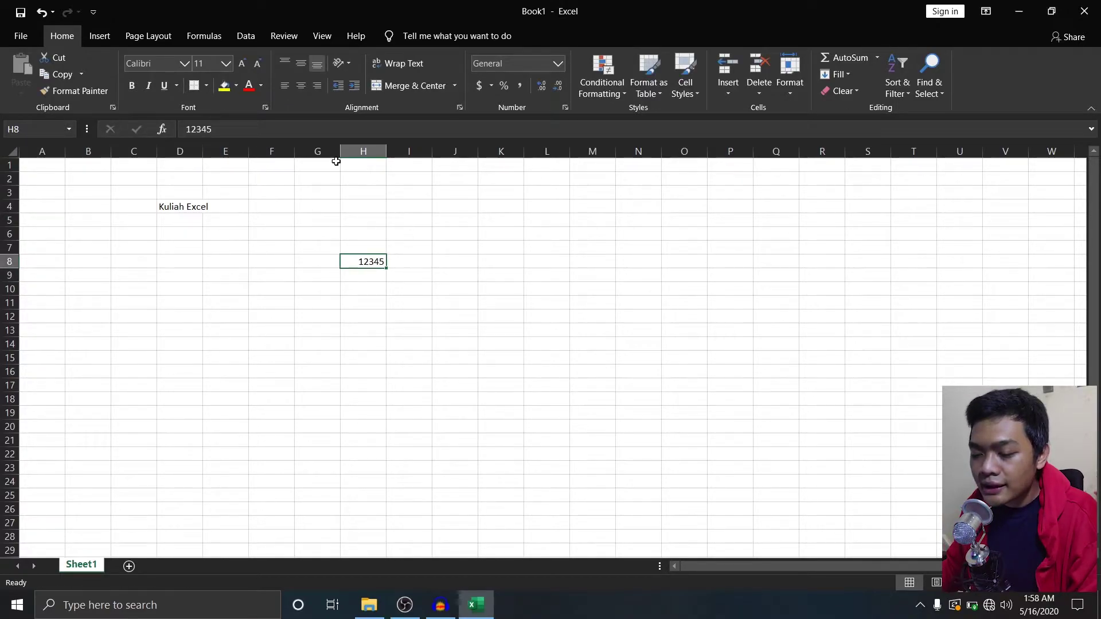
click(172, 205)
click(362, 262)
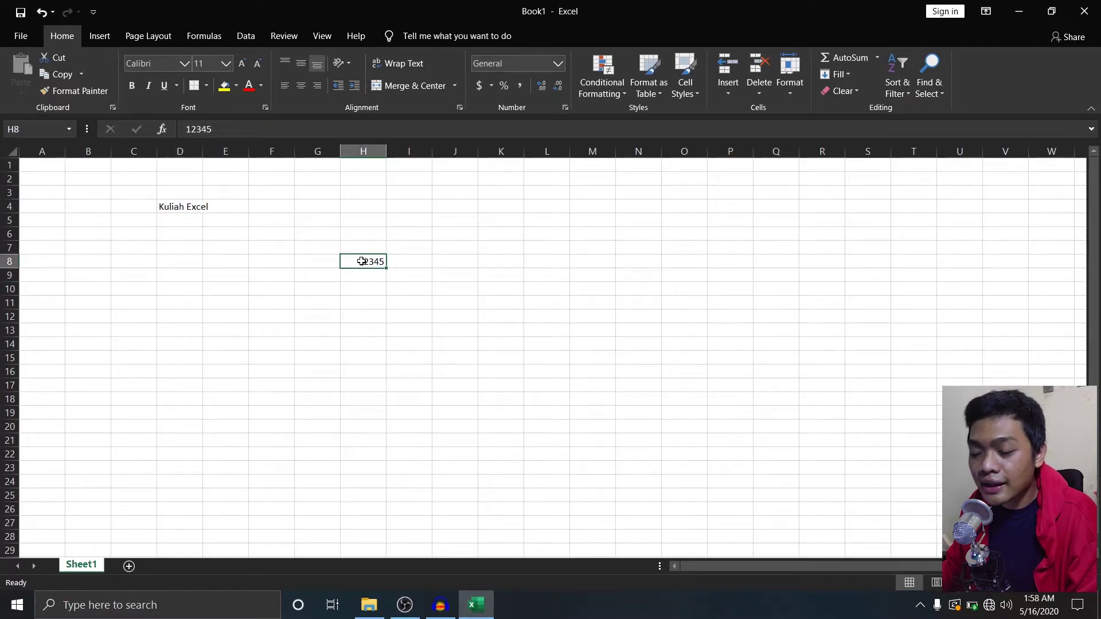
click(170, 206)
click(372, 262)
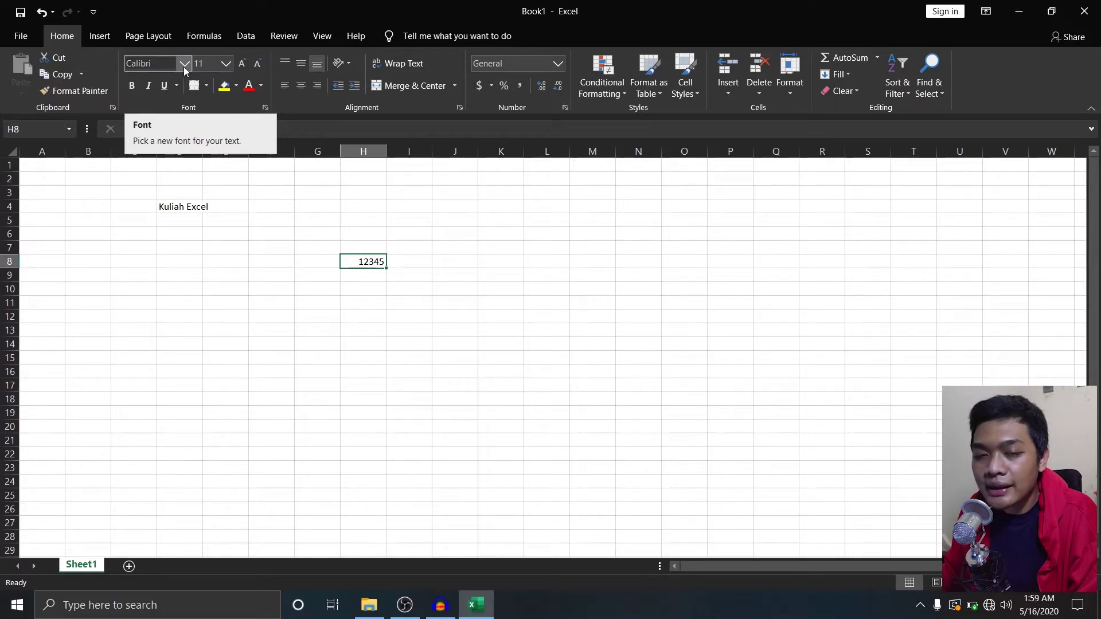
- Change the font of the "Kuliah Excel" text in cell D4 to Cooper Black
click(184, 208)
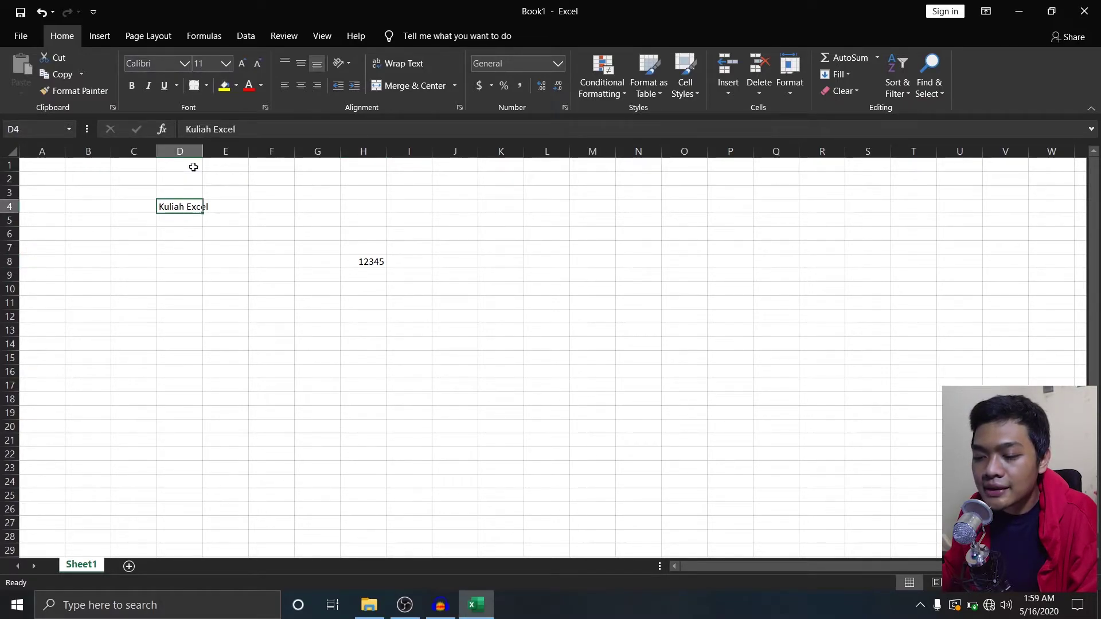
click(184, 63)
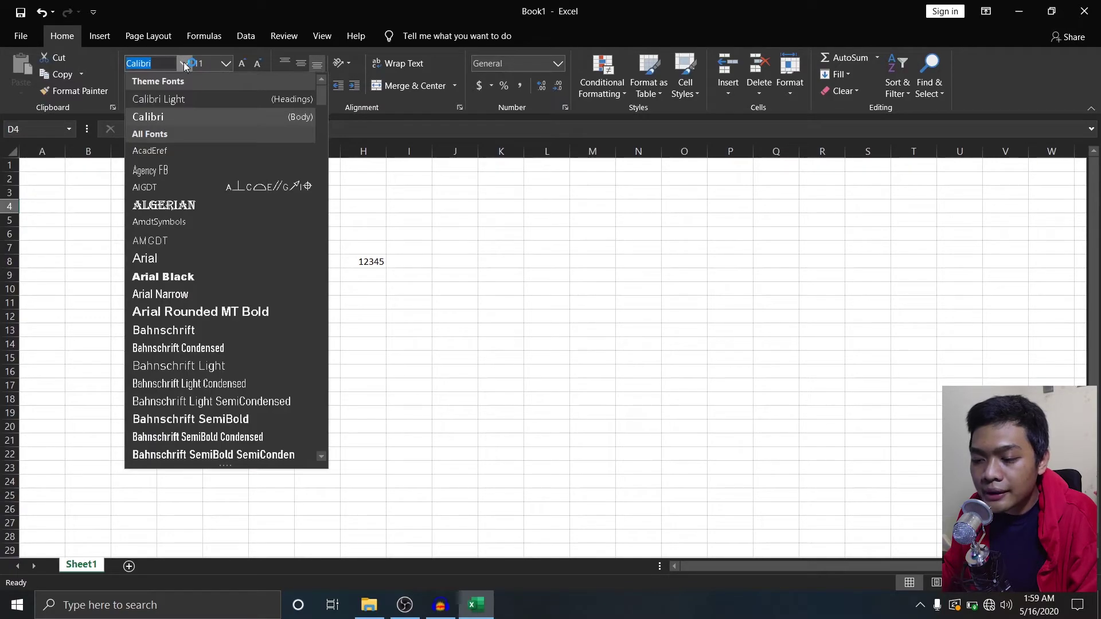
scroll(211, 287, down, 7)
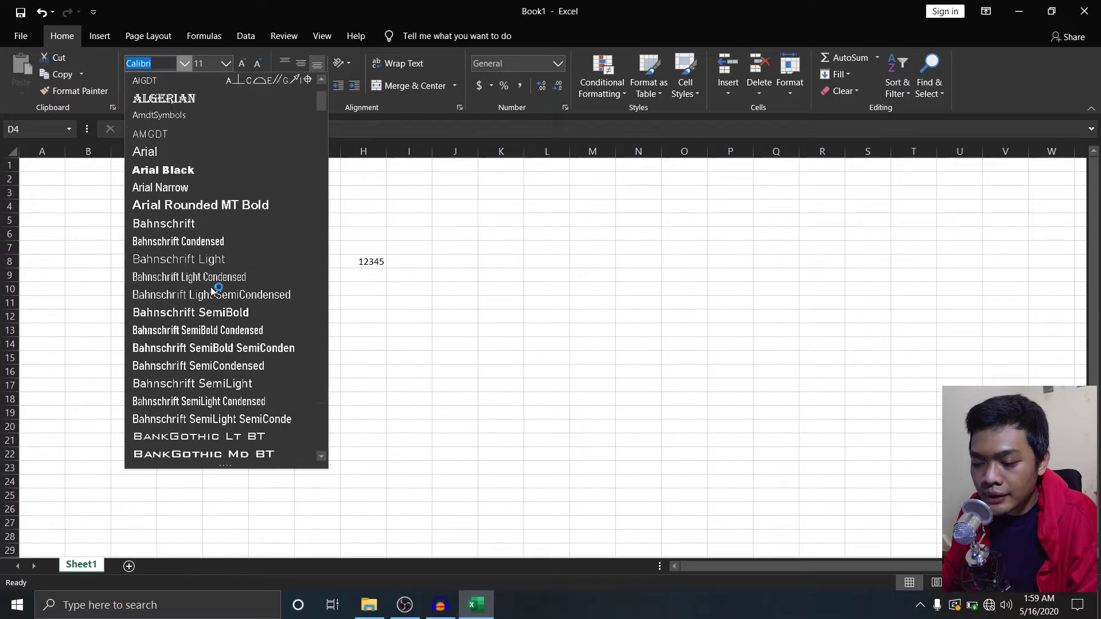
scroll(210, 290, down, 15)
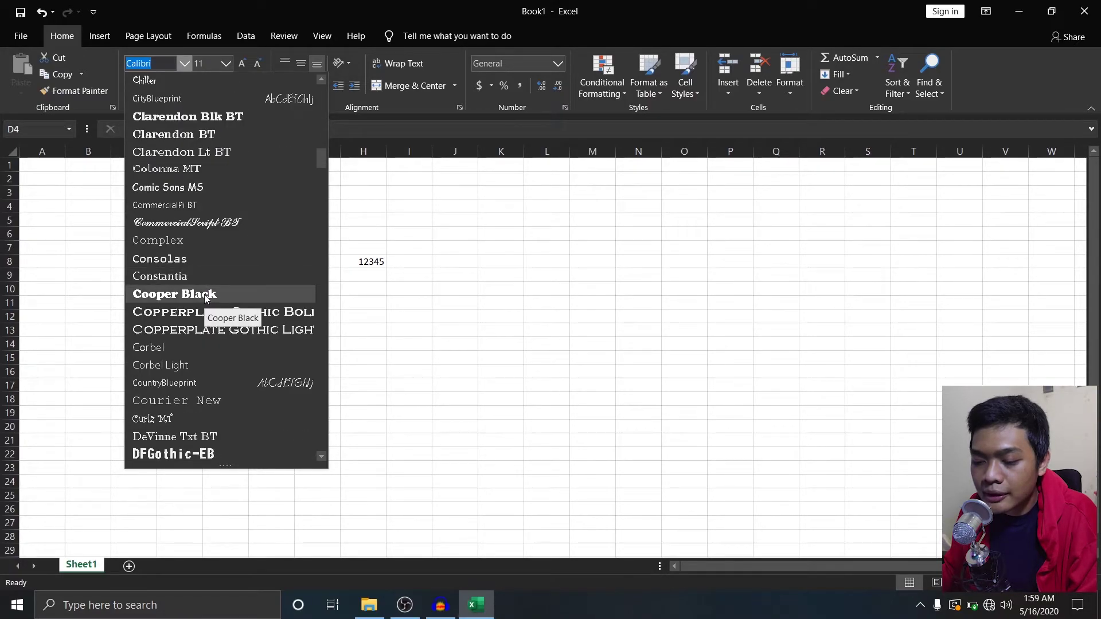
click(204, 294)
click(221, 210)
click(179, 208)
click(211, 247)
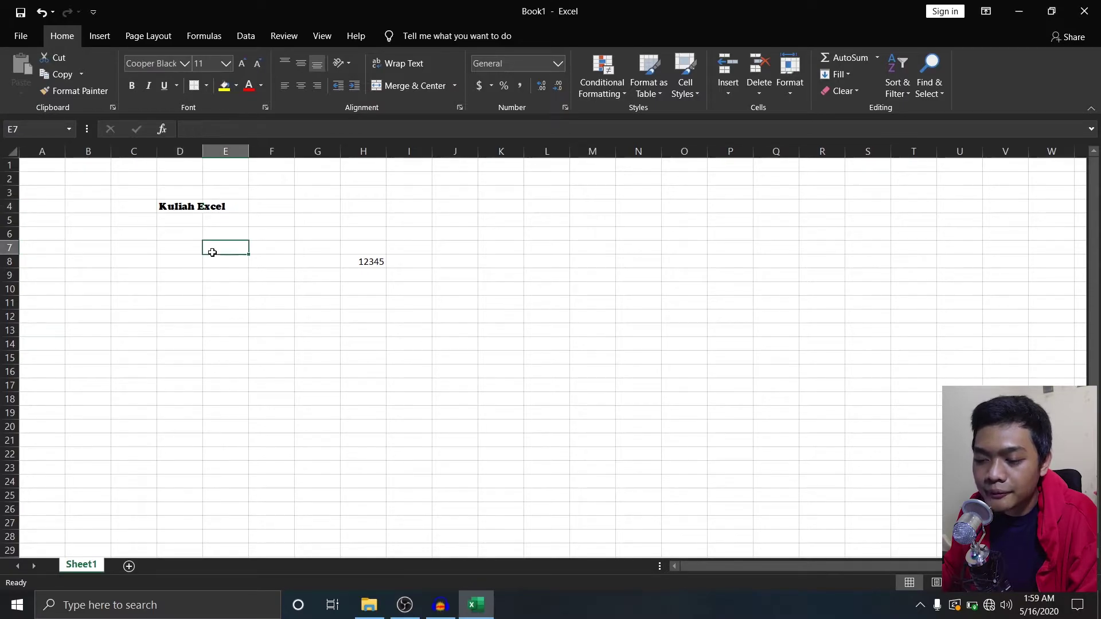
- Set the font size of the "Kuliah Excel" text in cell D4 to 26
click(184, 207)
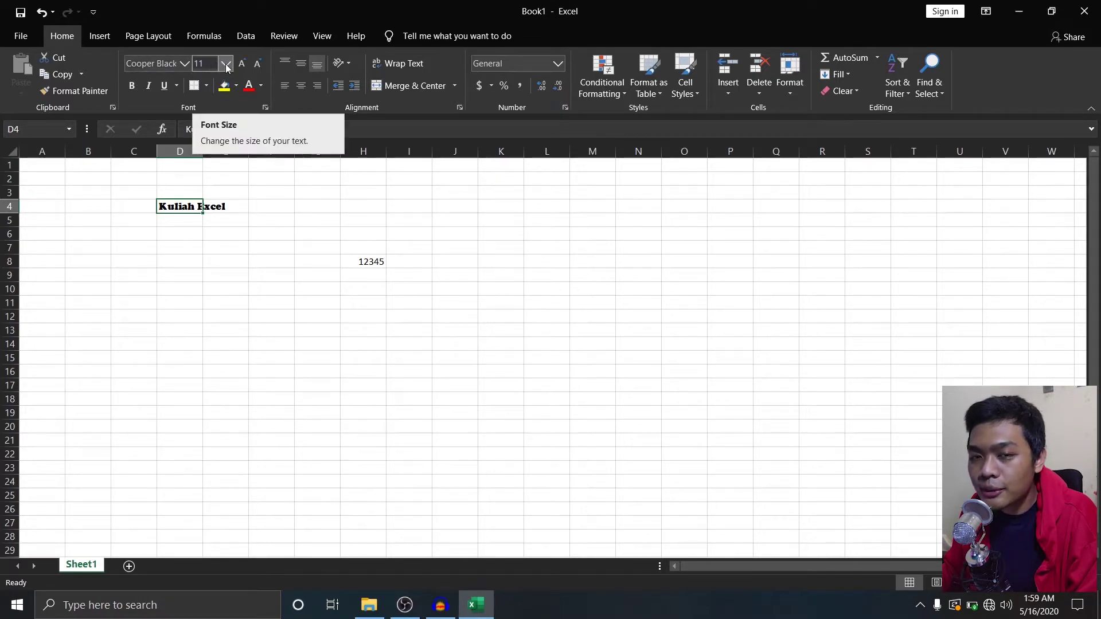
click(224, 65)
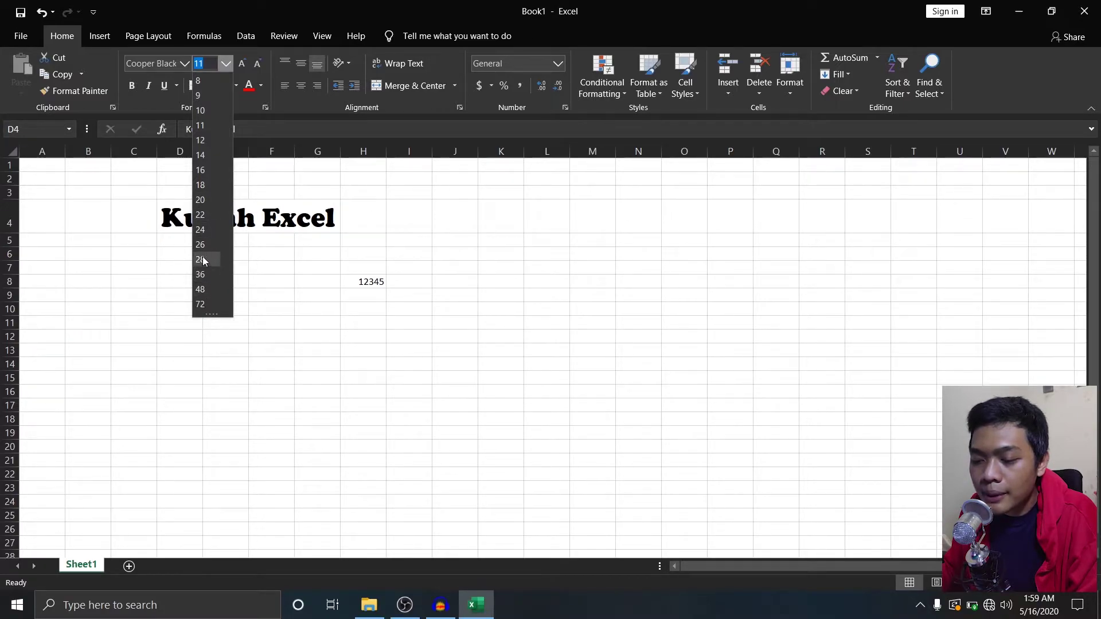
click(202, 245)
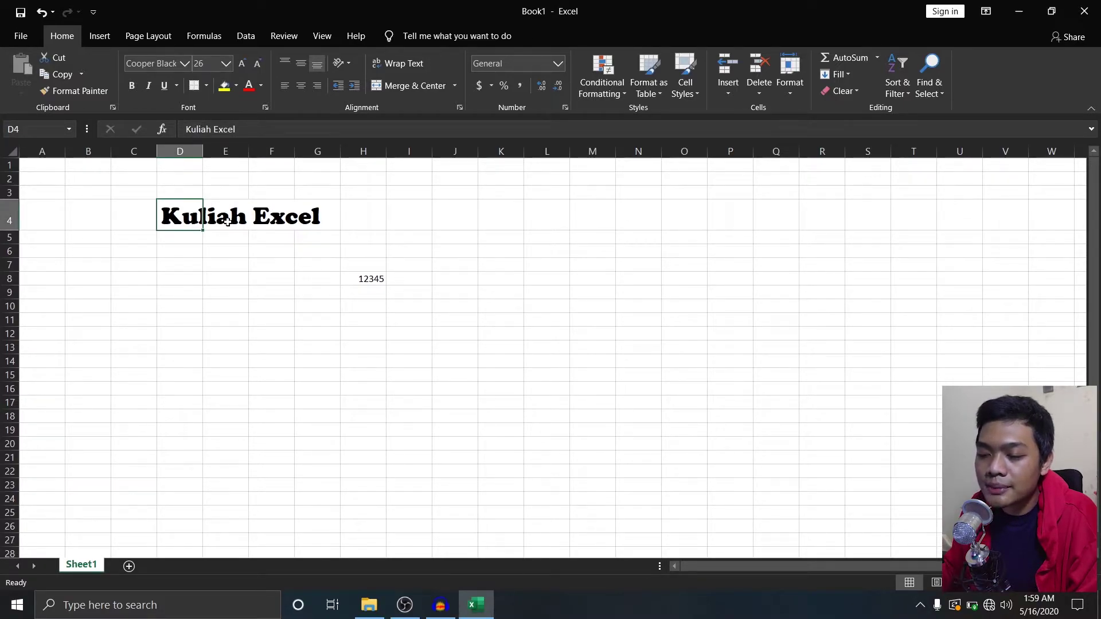
- Set the font of "Kuliah Excel" in cell D4 to Calibri and make the text bold
click(184, 63)
drag(321, 149, 300, 78)
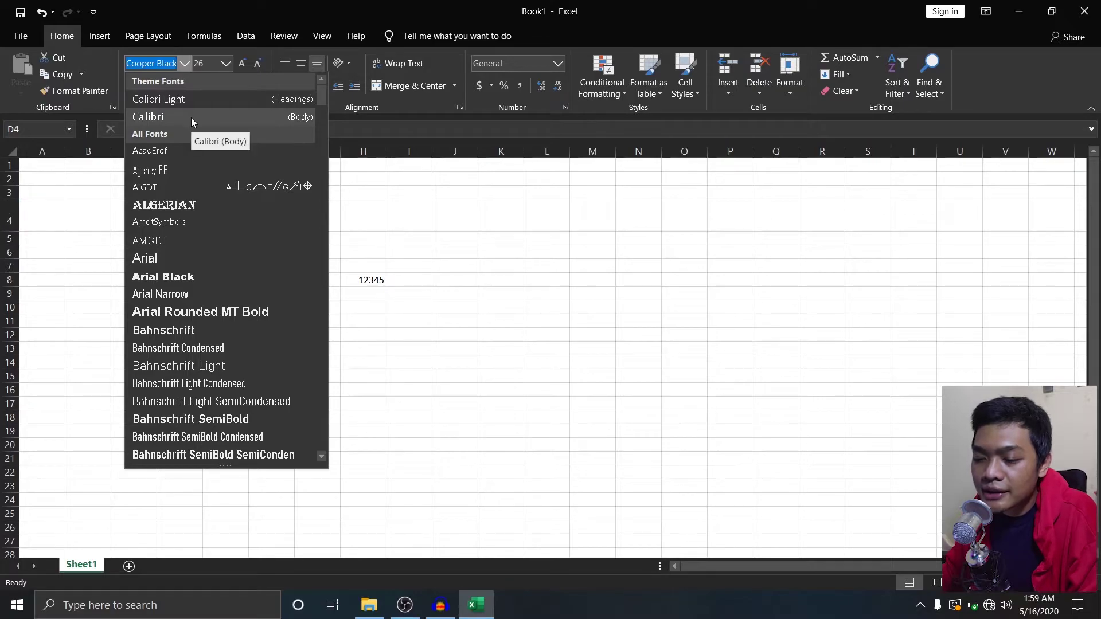
click(191, 118)
click(251, 258)
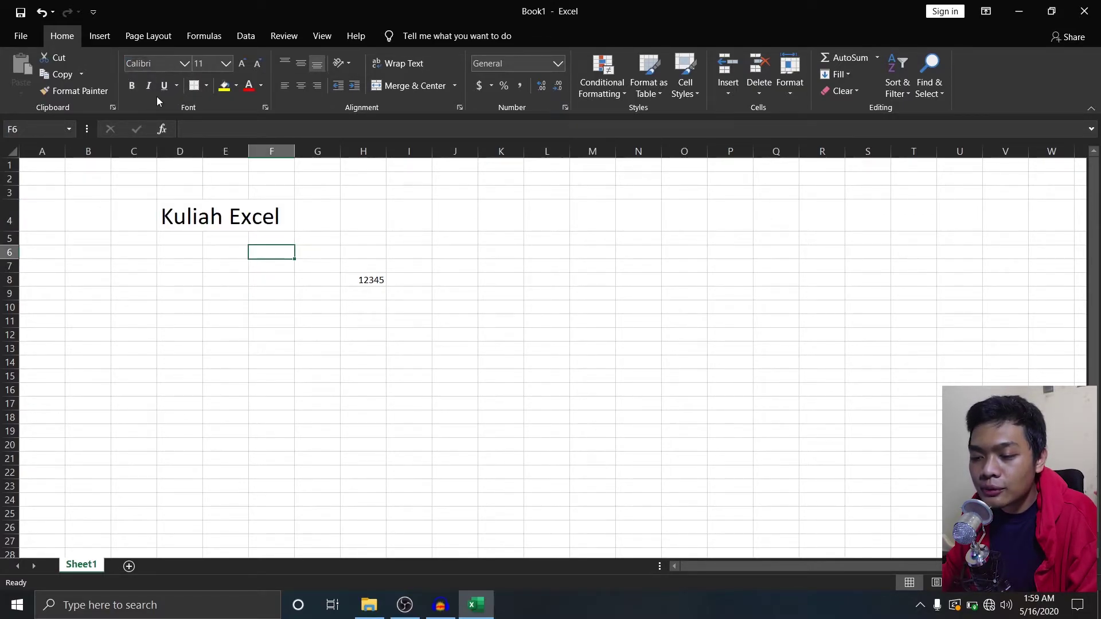
click(181, 214)
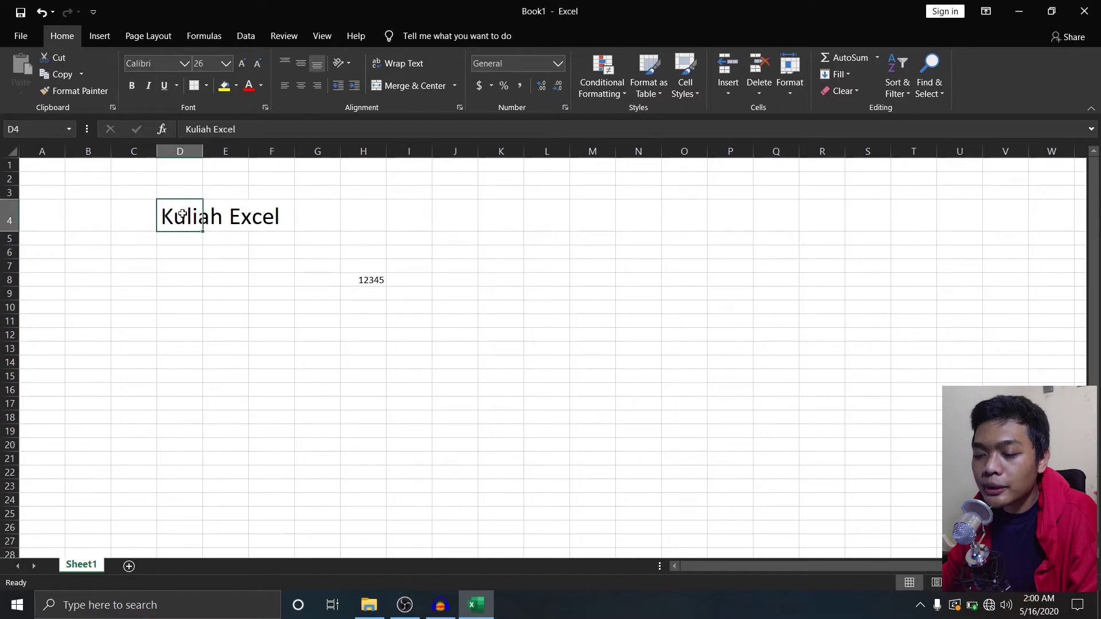
click(132, 87)
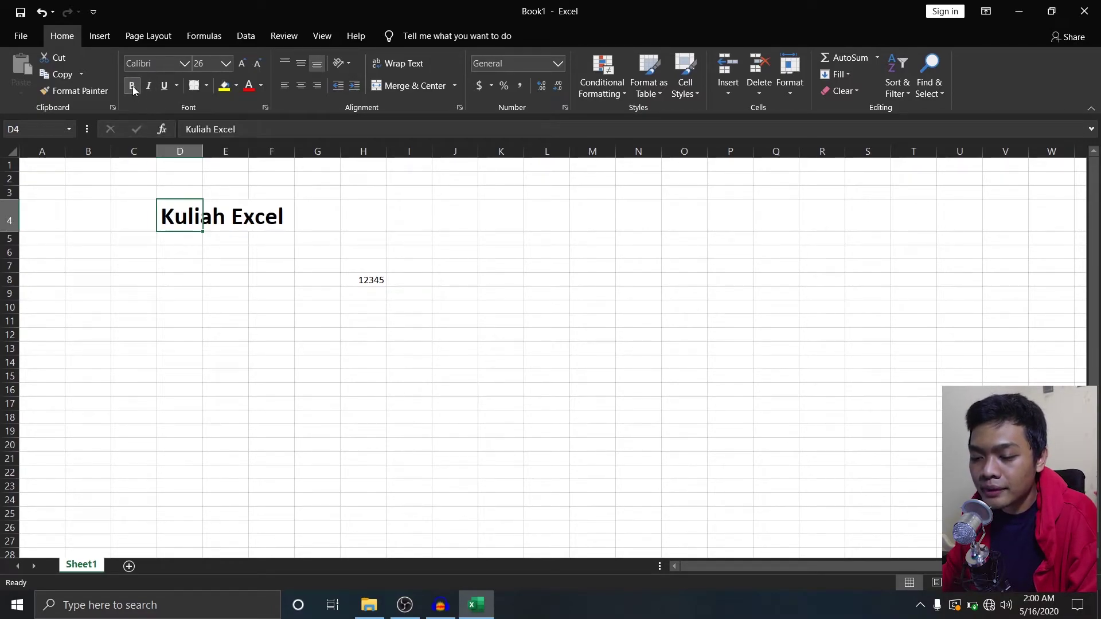
- Format the number 12345 in cell H8 as italic and underlined
click(366, 281)
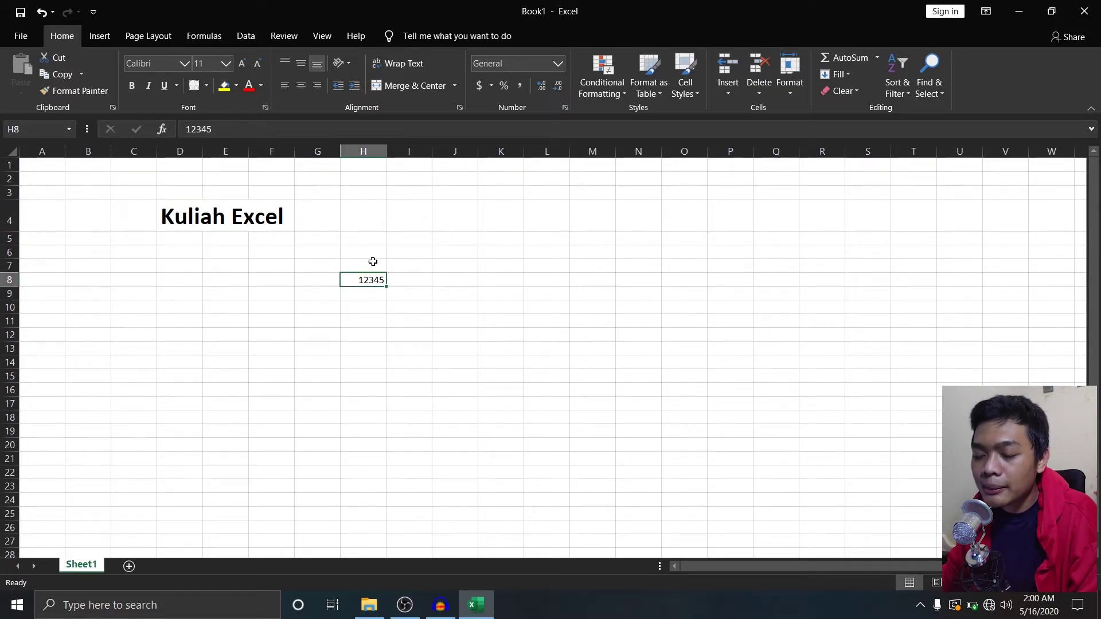
click(148, 86)
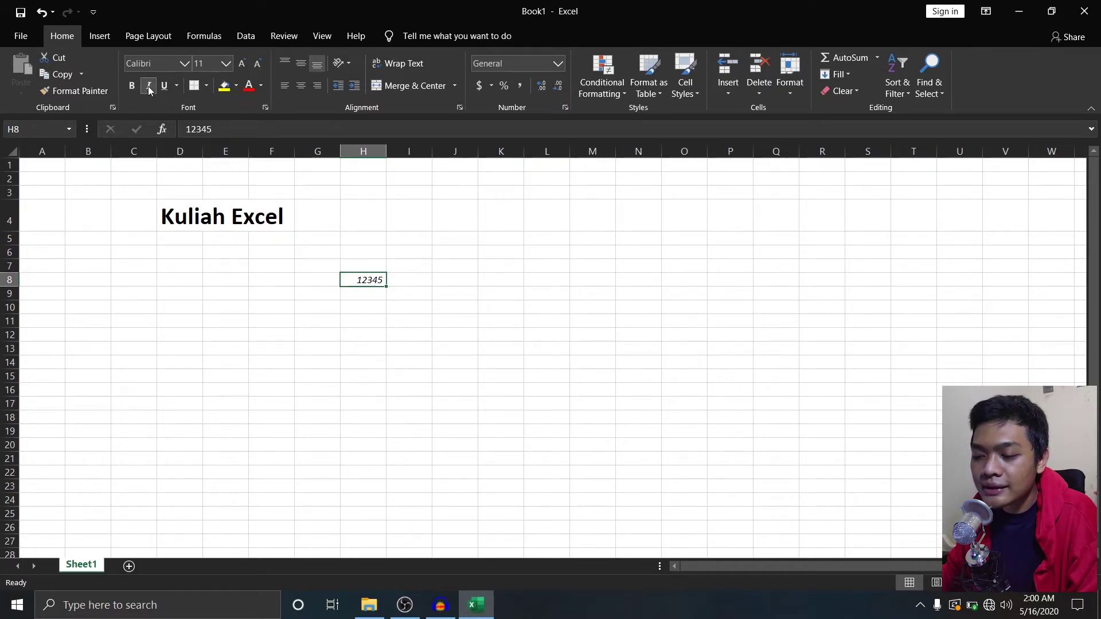
click(165, 85)
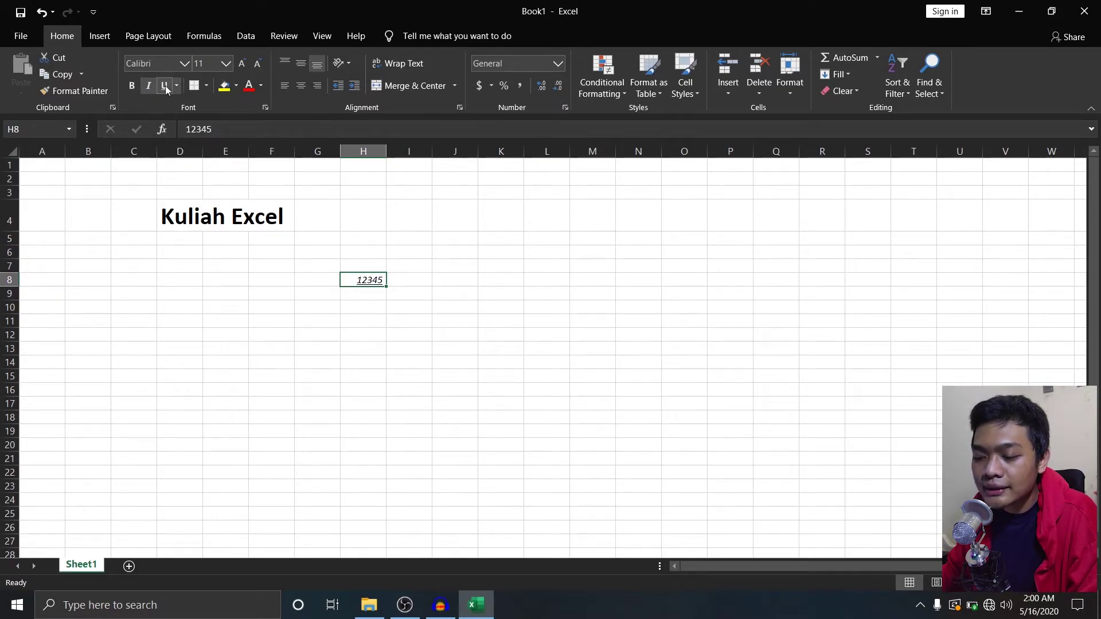
click(166, 84)
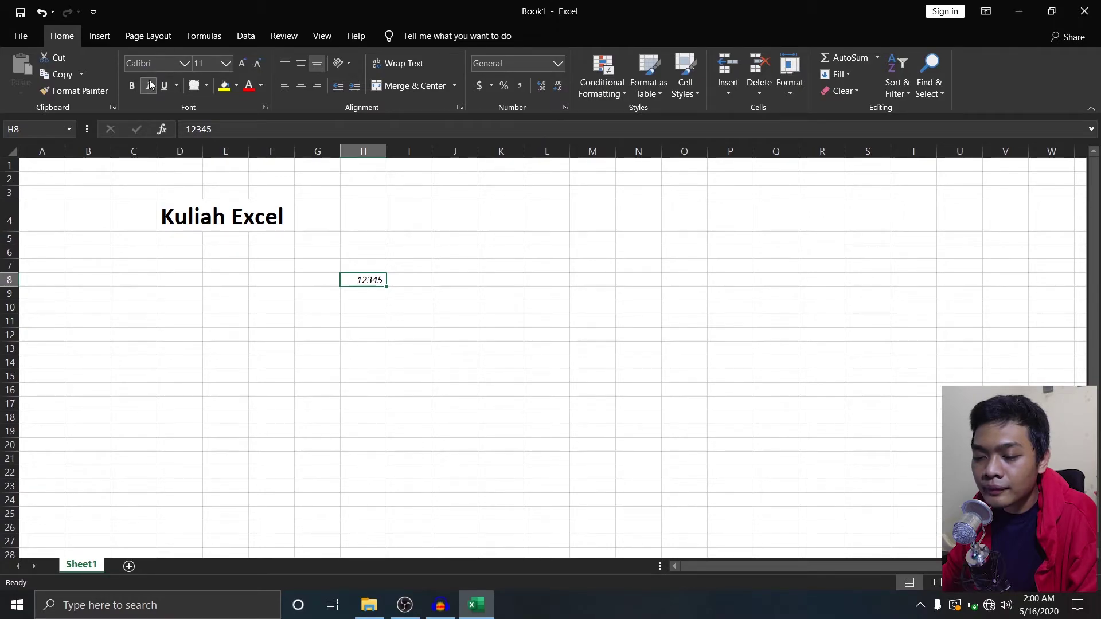
click(148, 85)
click(162, 86)
click(150, 86)
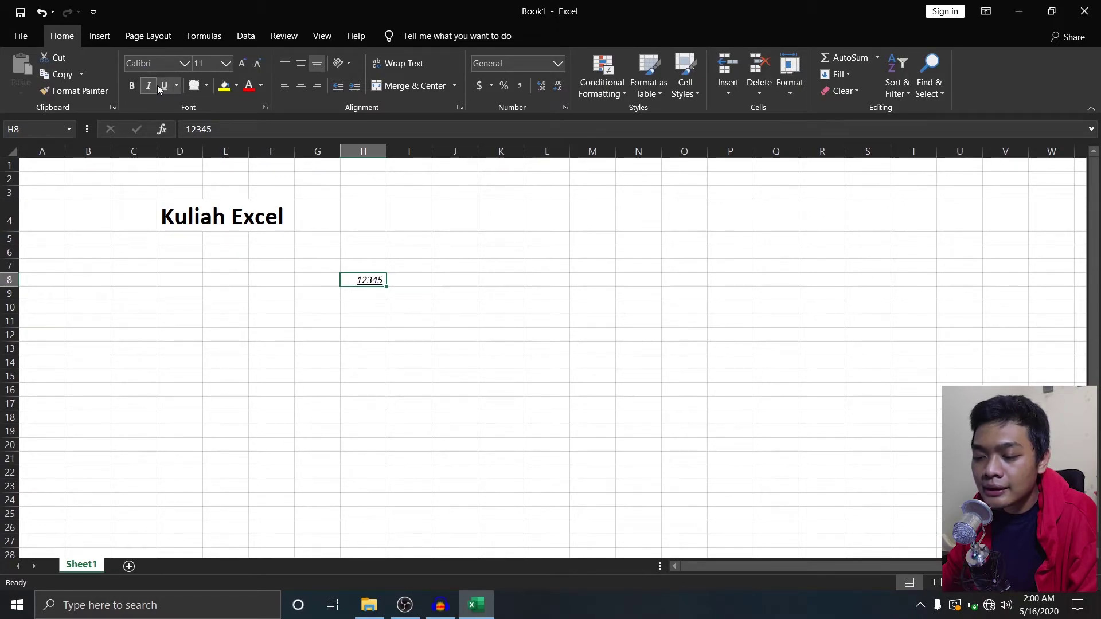
- Remove the underline and italic formatting from the number 12345 in cell H8 and make it bold
click(165, 89)
click(153, 88)
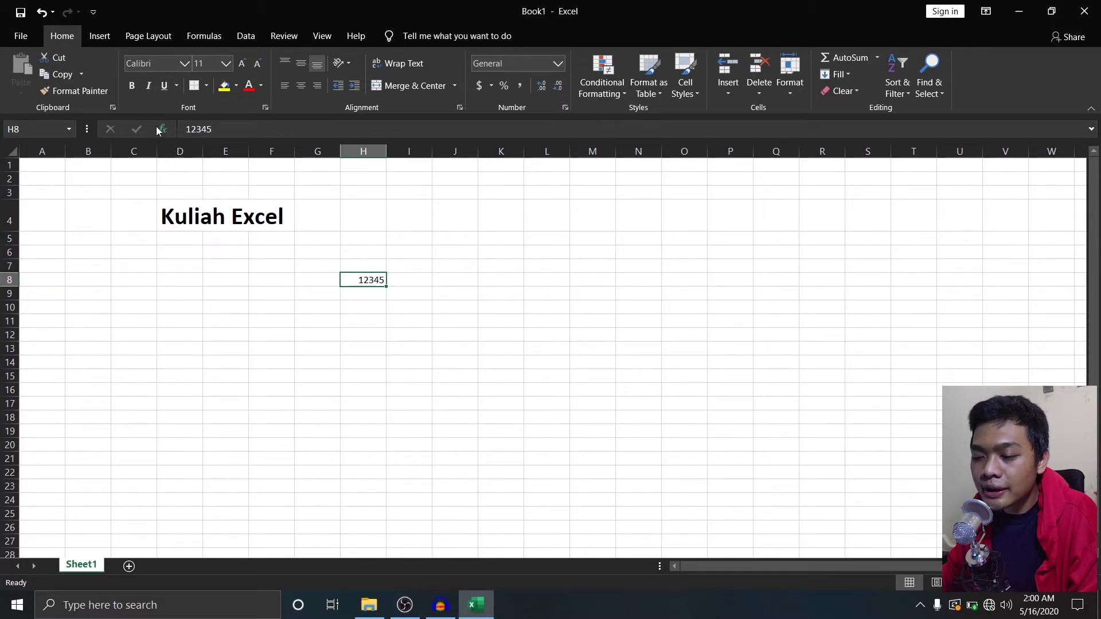
click(135, 87)
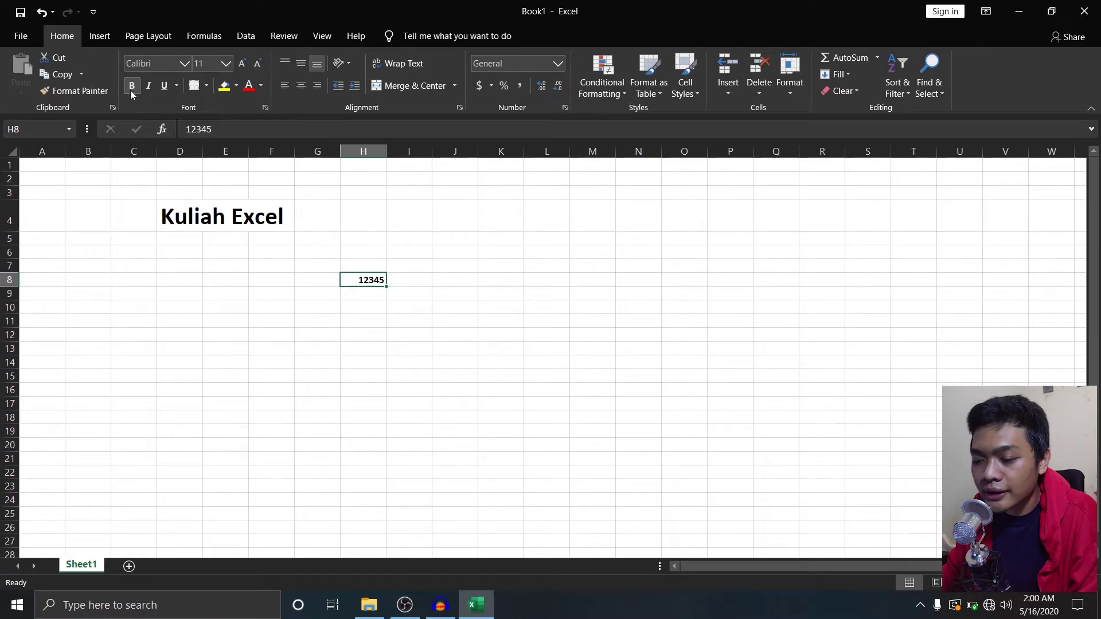
click(300, 292)
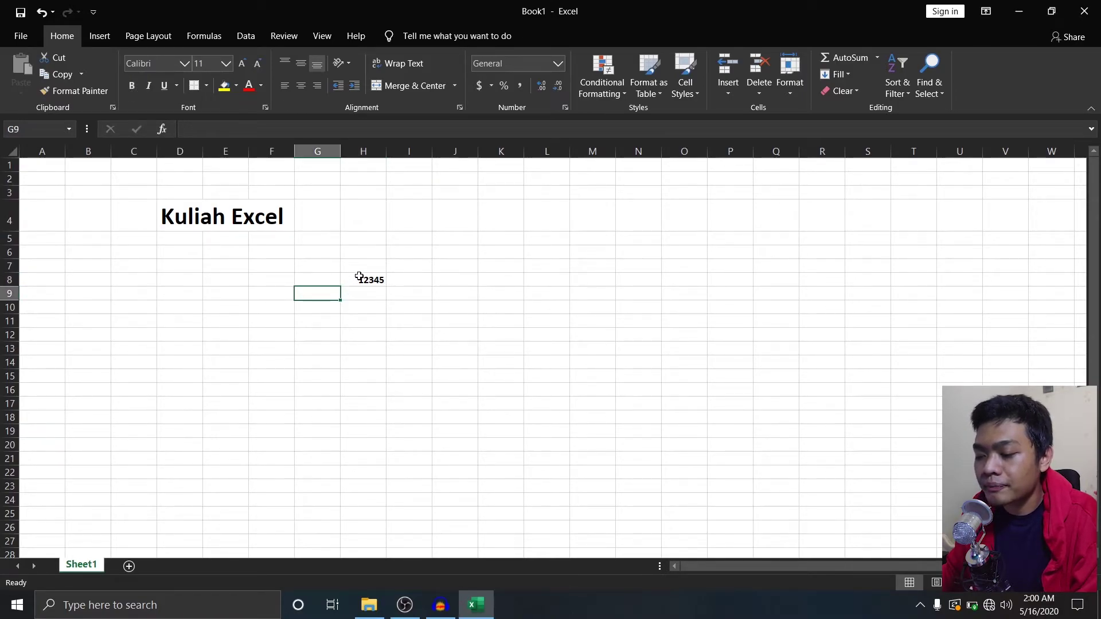
click(182, 216)
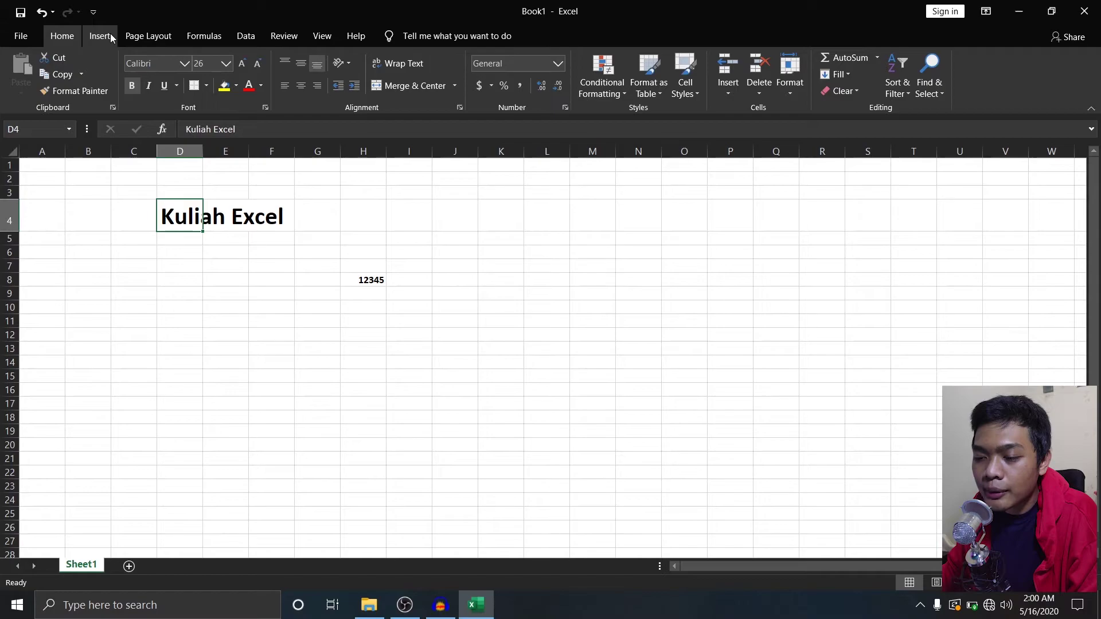
click(100, 37)
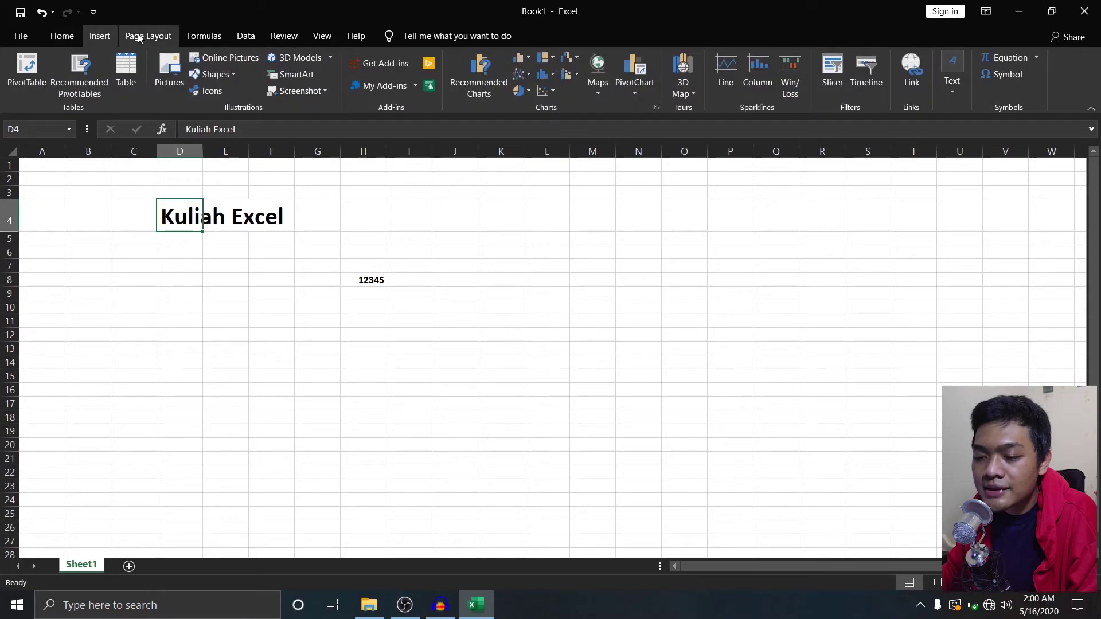
click(141, 36)
click(100, 36)
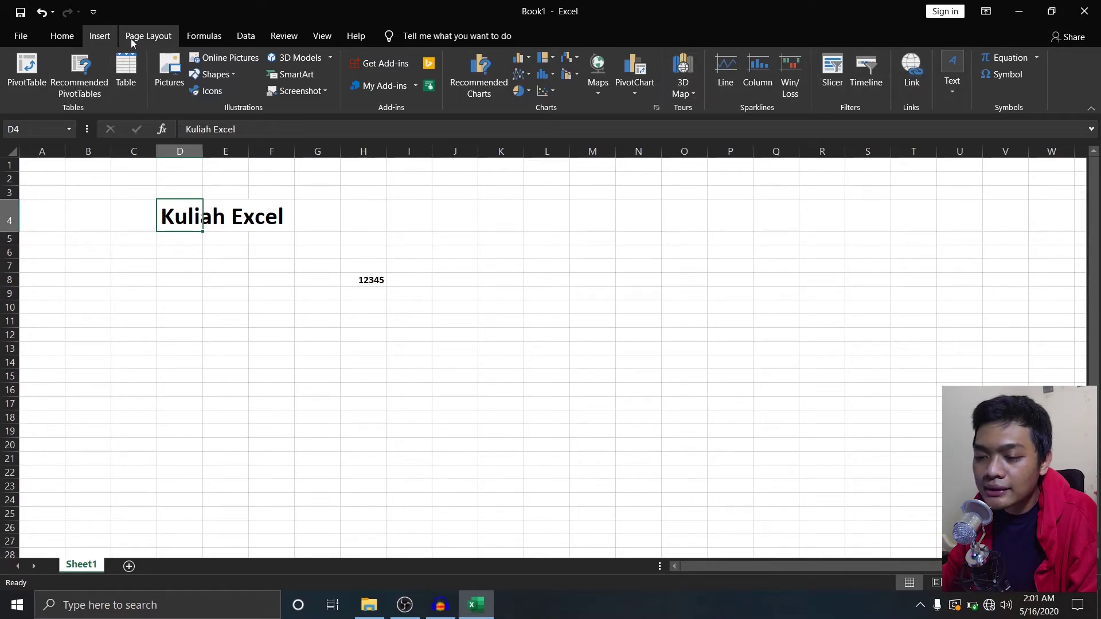
- Set the page orientation to Portrait and view the available paper sizes
click(166, 36)
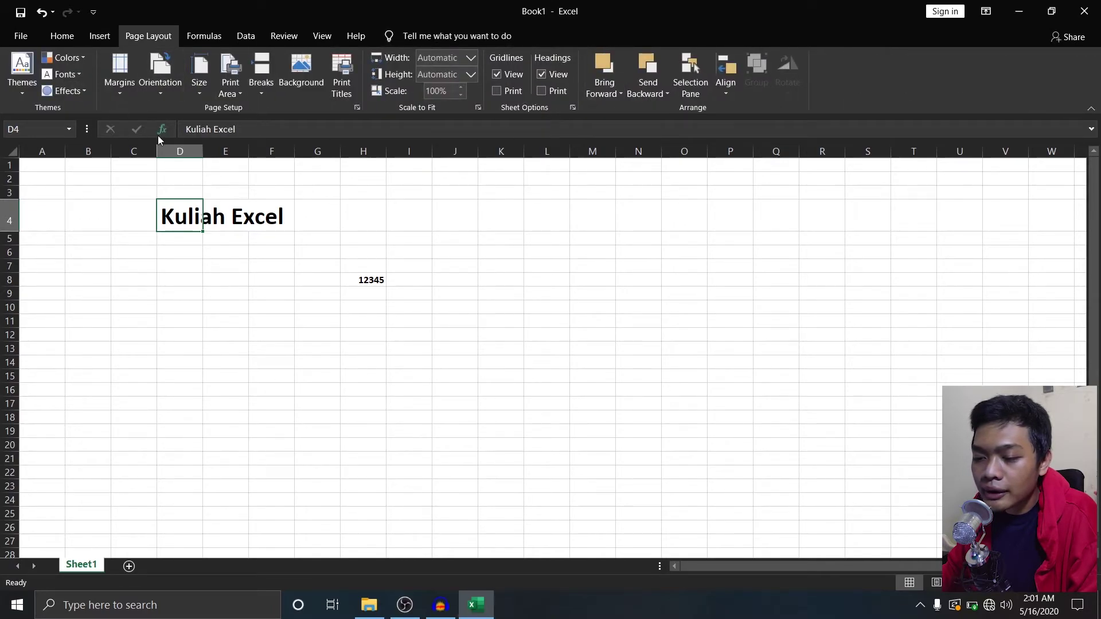
click(166, 95)
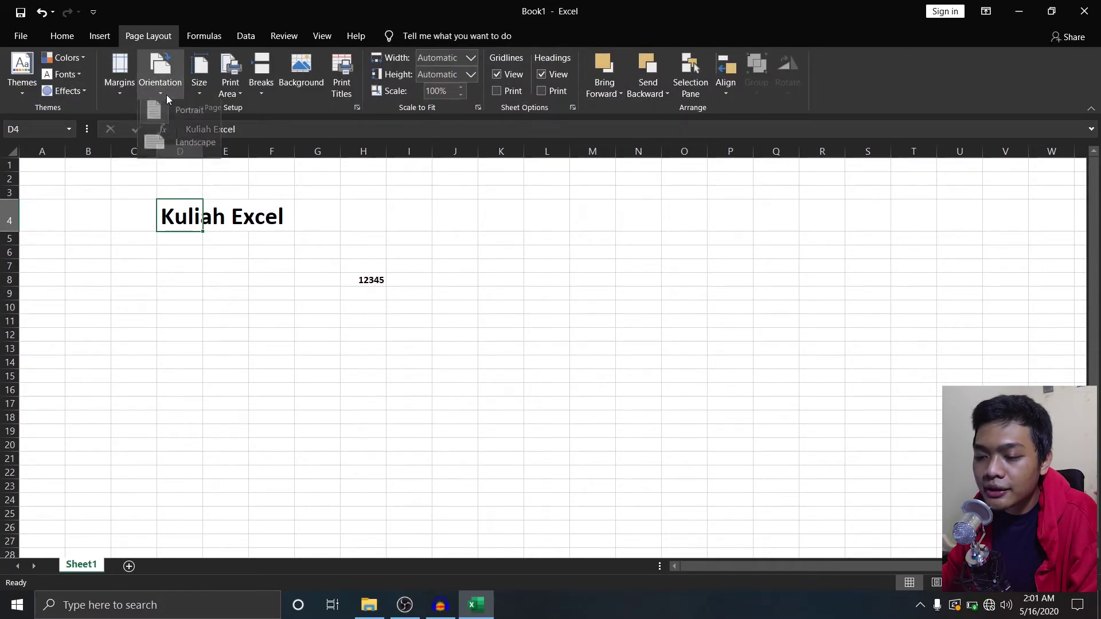
click(166, 95)
click(160, 92)
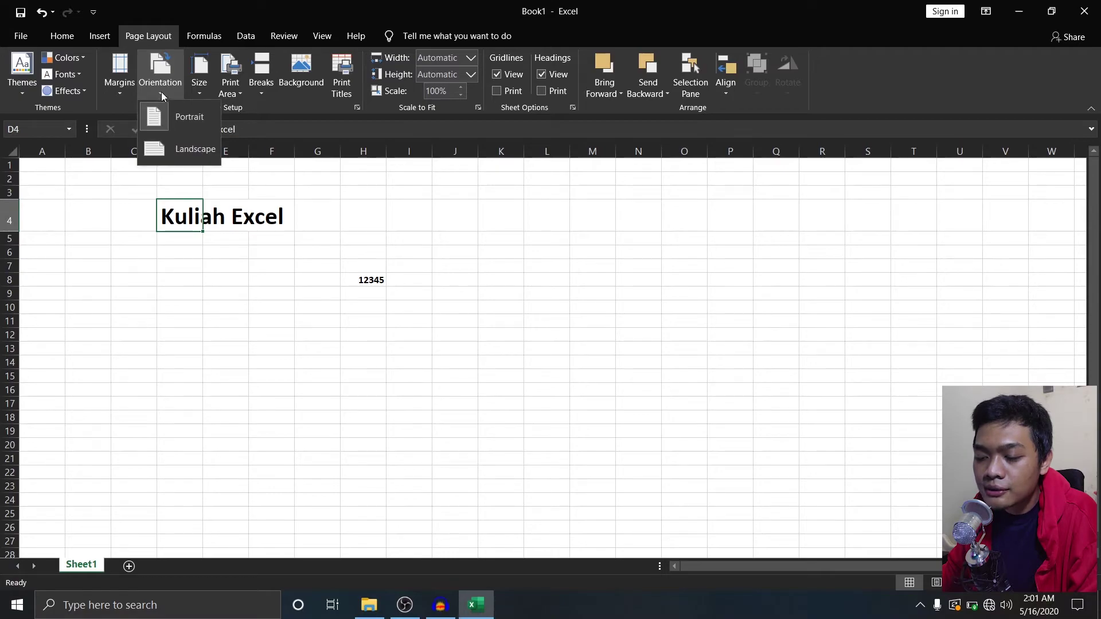
click(184, 123)
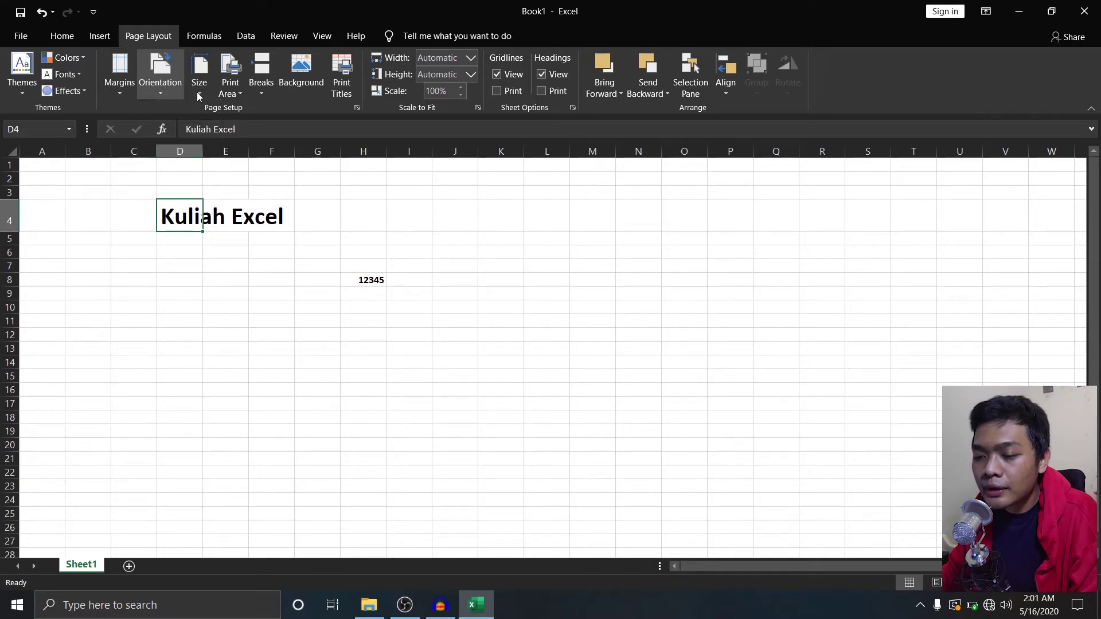
click(199, 86)
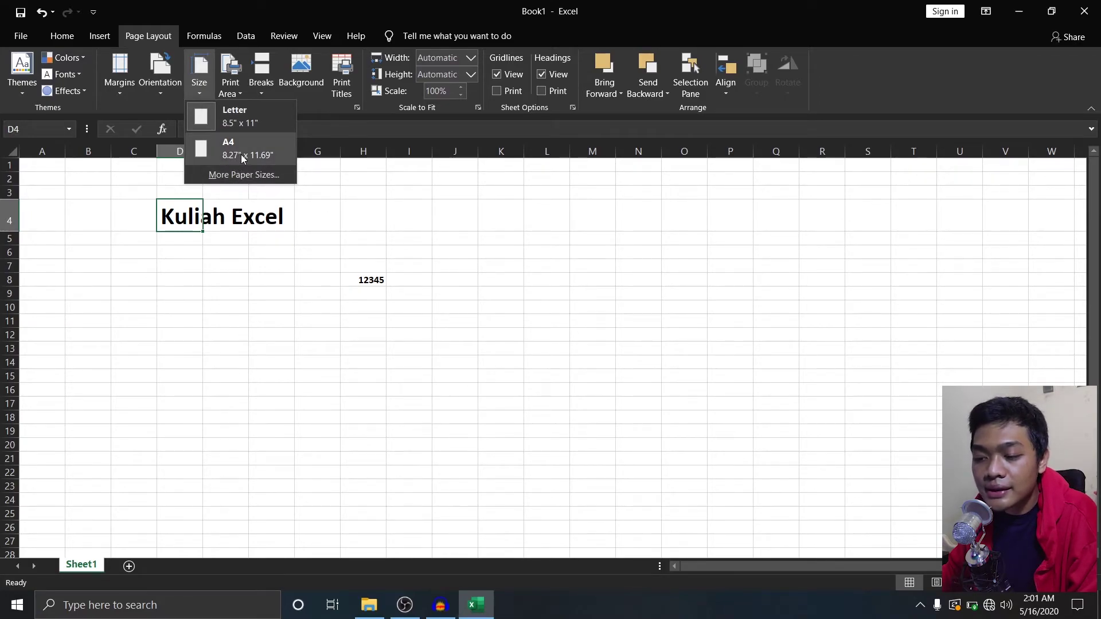
click(199, 37)
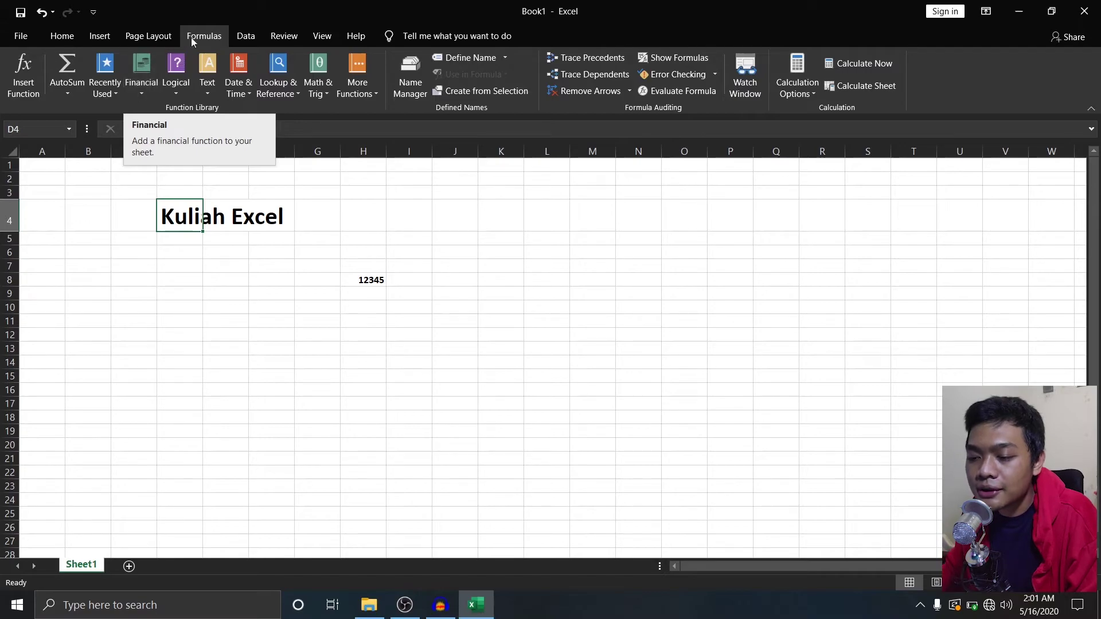
click(253, 35)
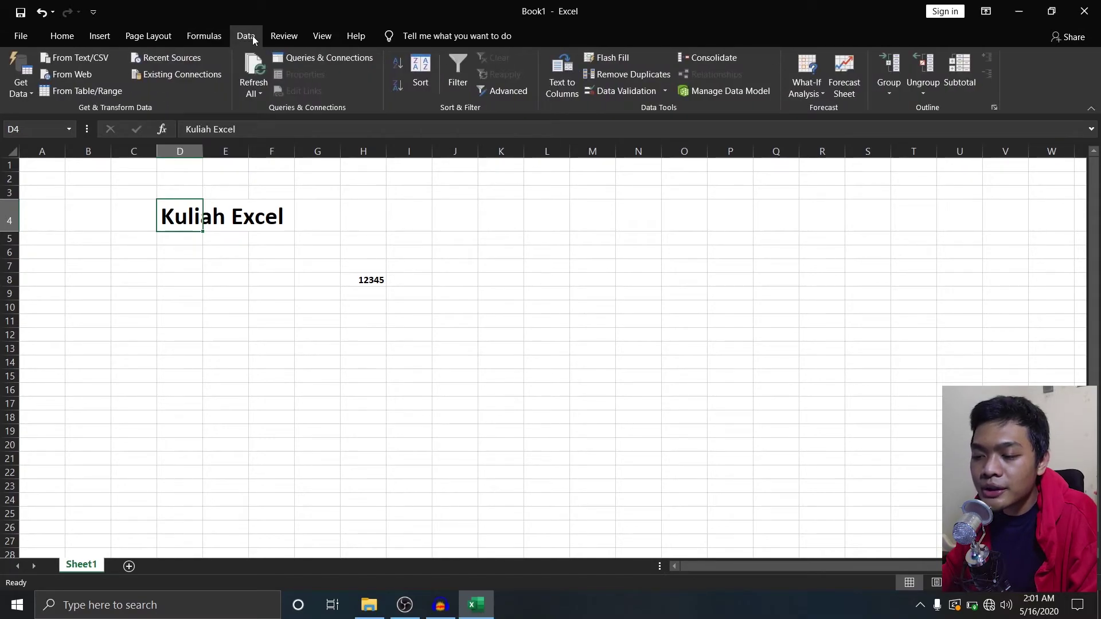
click(283, 36)
click(318, 34)
click(352, 33)
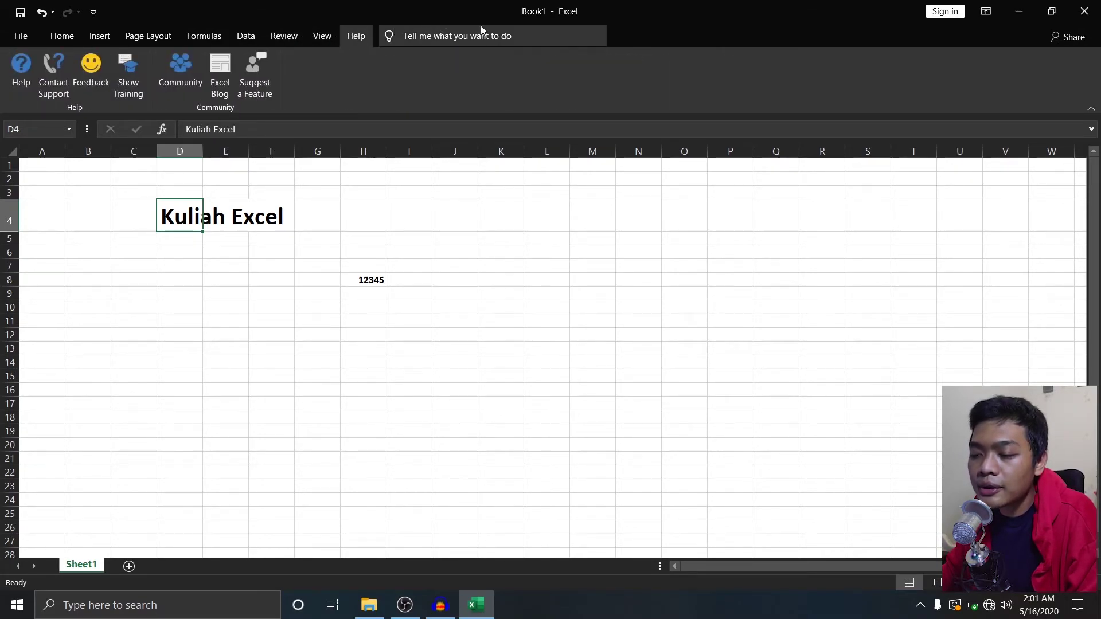
- Set the font color of the "Kuliah Excel" text in cell D4 to the standard green
click(62, 35)
click(288, 218)
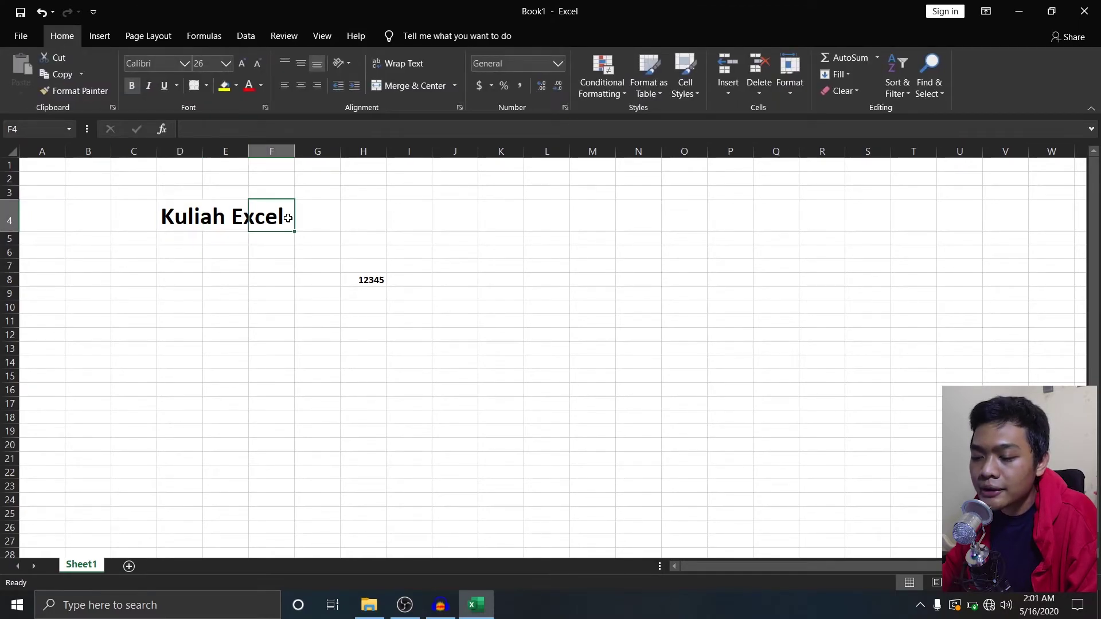
click(385, 301)
click(377, 277)
click(238, 215)
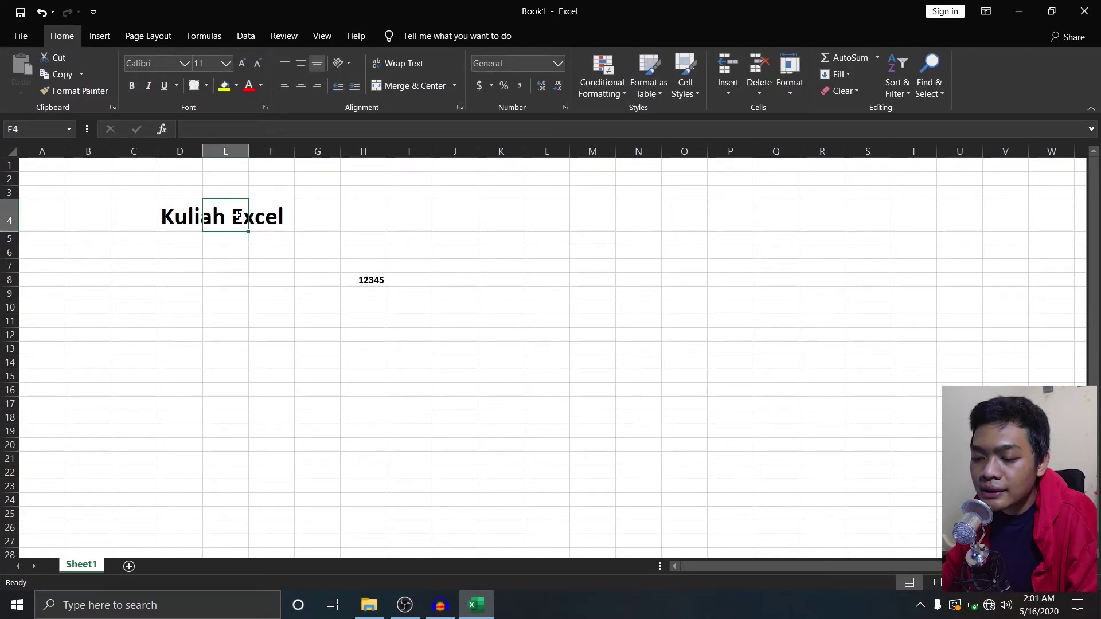
click(194, 217)
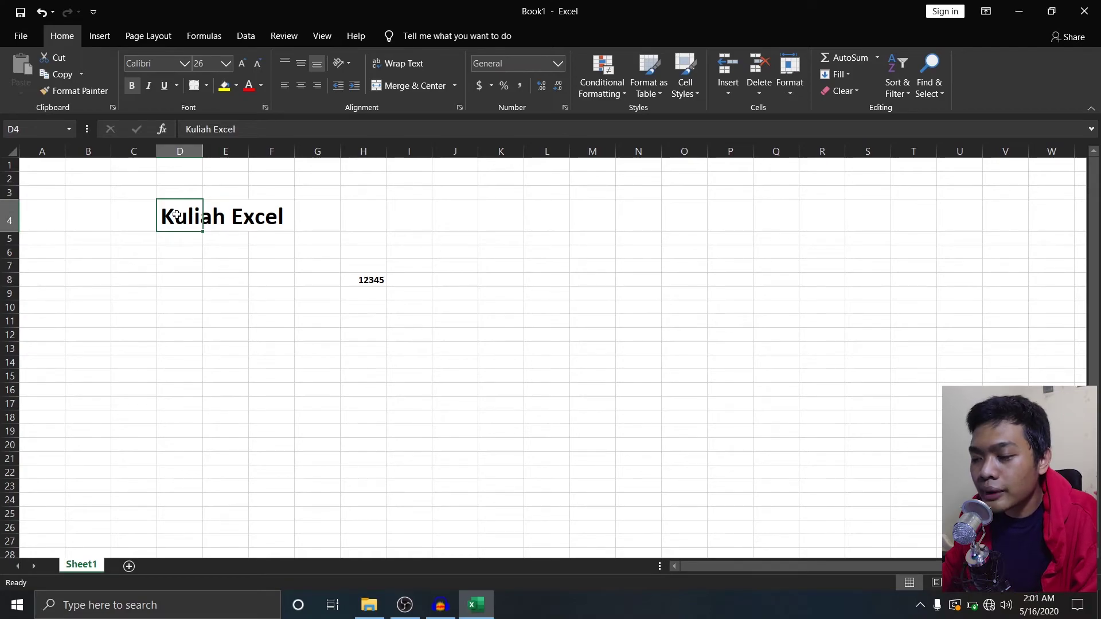
click(261, 86)
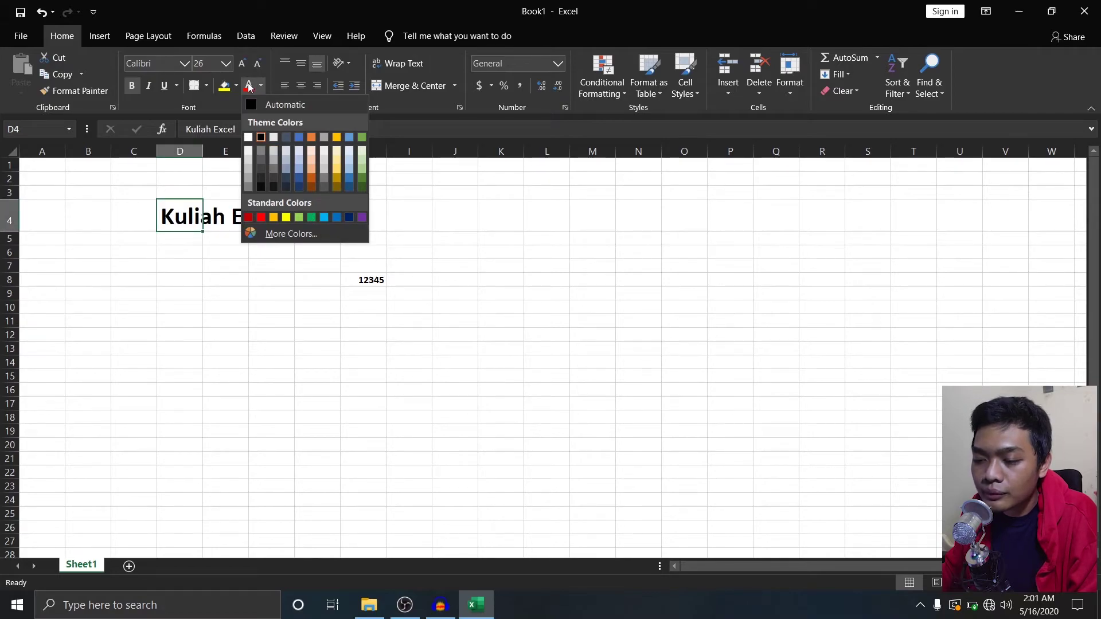
click(311, 218)
- Set the font color of the number 12345 in cell H8 to the standard red
click(363, 279)
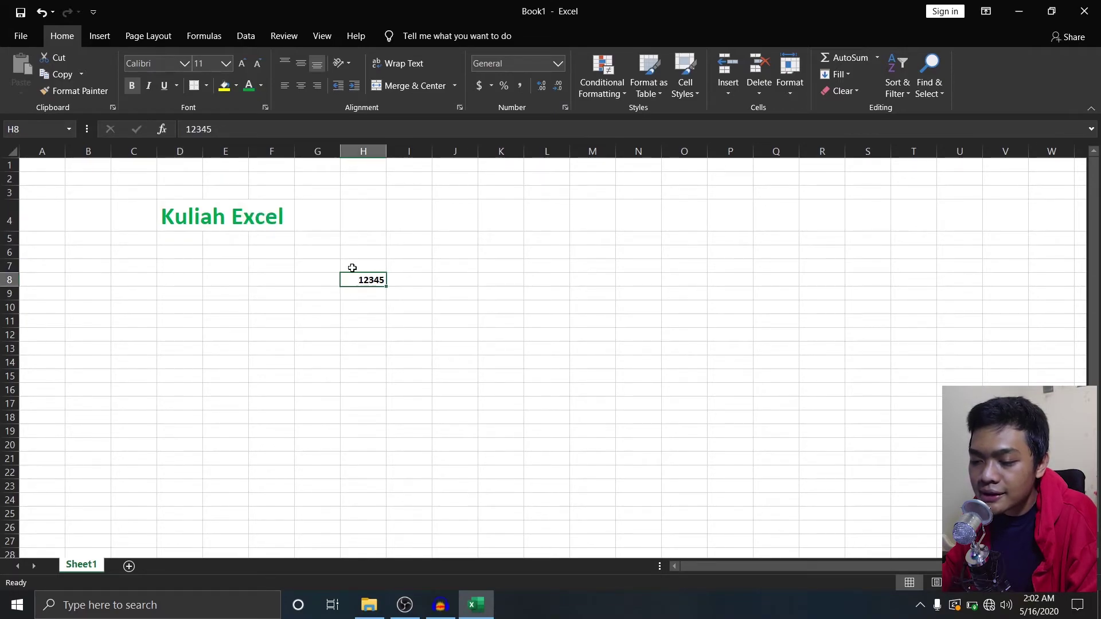
click(260, 86)
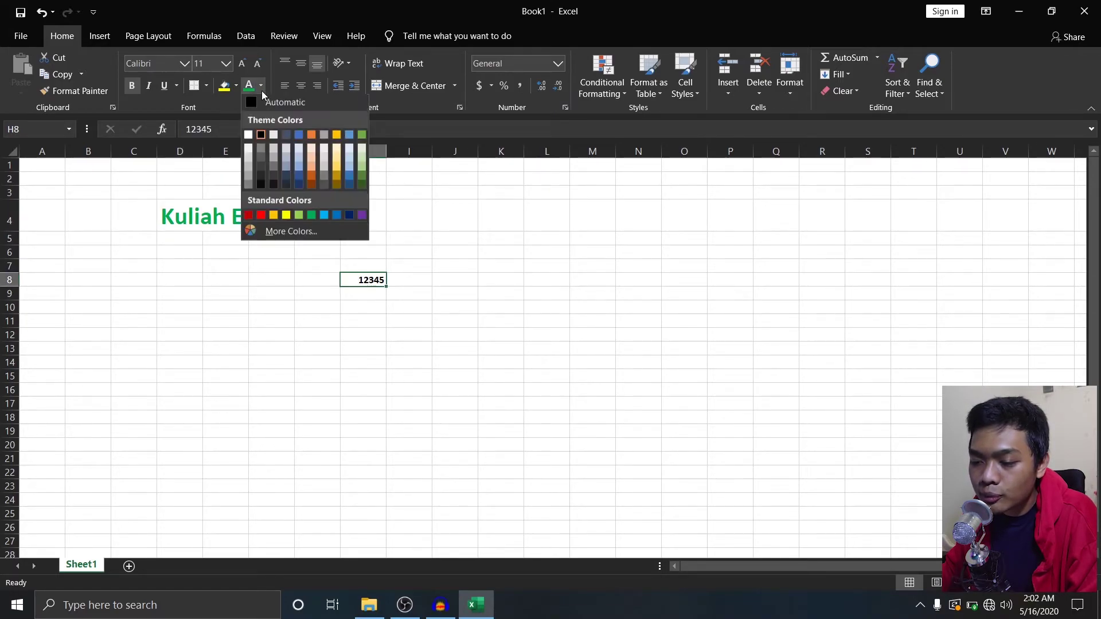
click(258, 221)
click(396, 302)
click(372, 236)
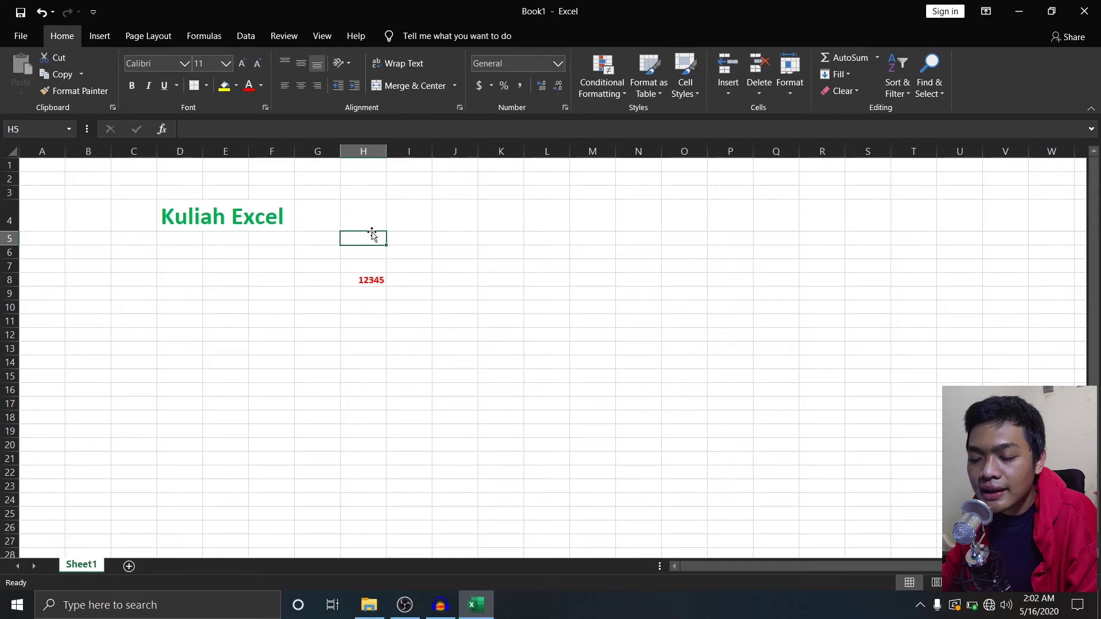
- Start saving the workbook as a new file and choose the Kuliah Excel folder on drive D: as its location
click(21, 36)
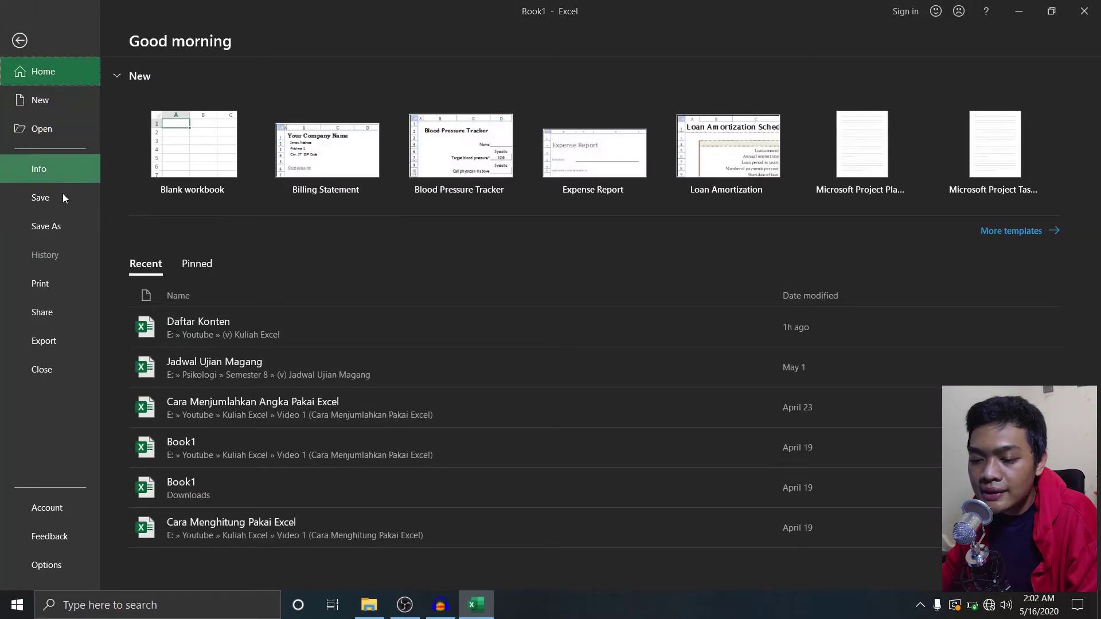
click(63, 229)
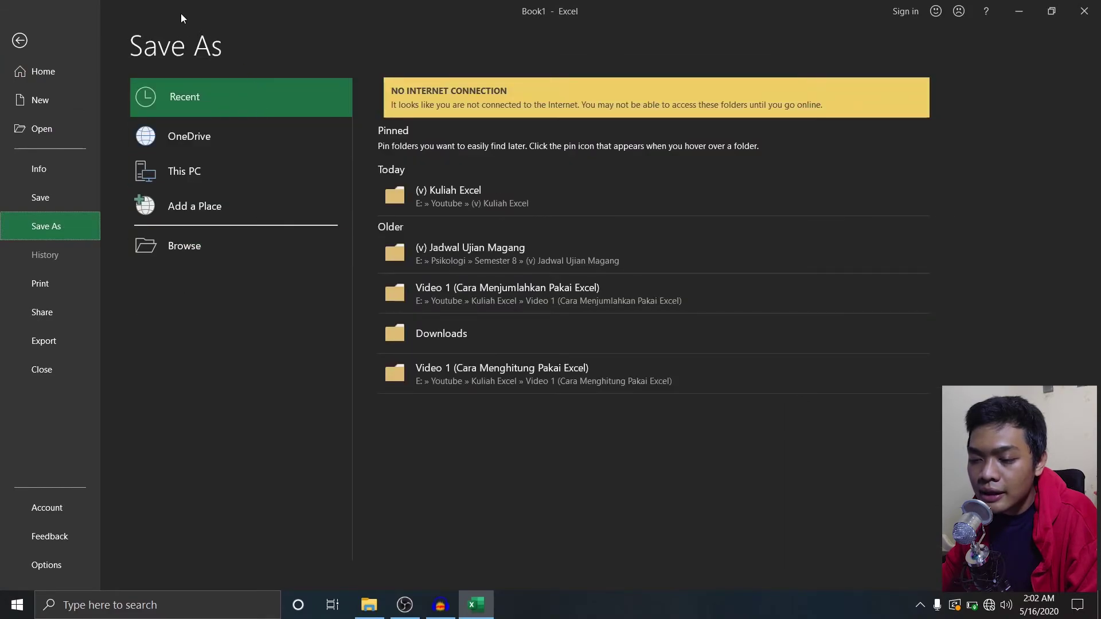
click(191, 248)
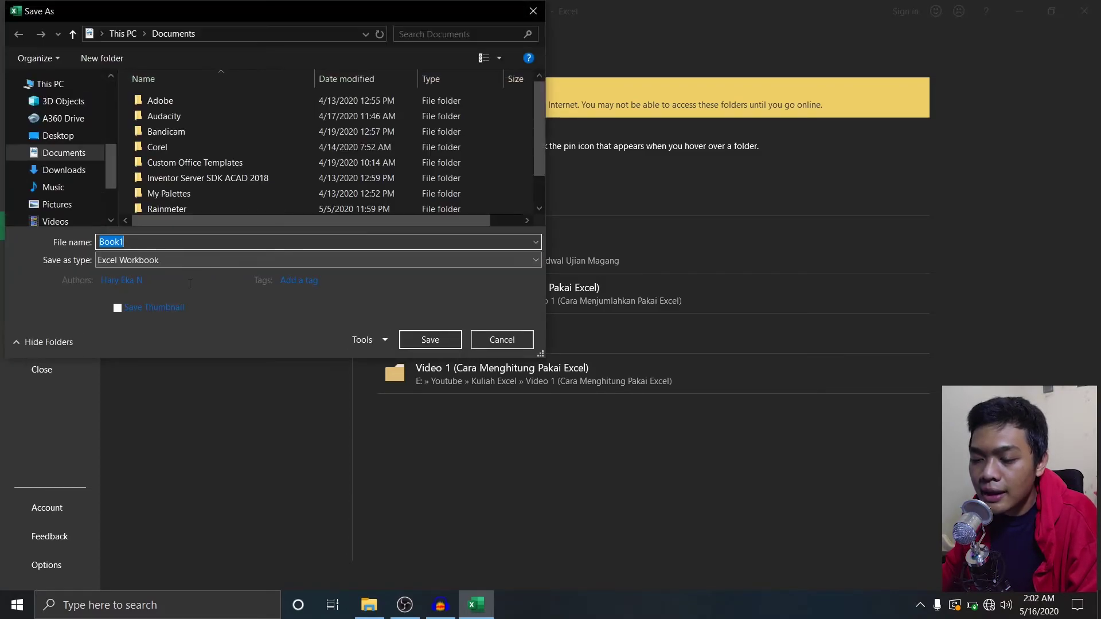
scroll(112, 194, down, 3)
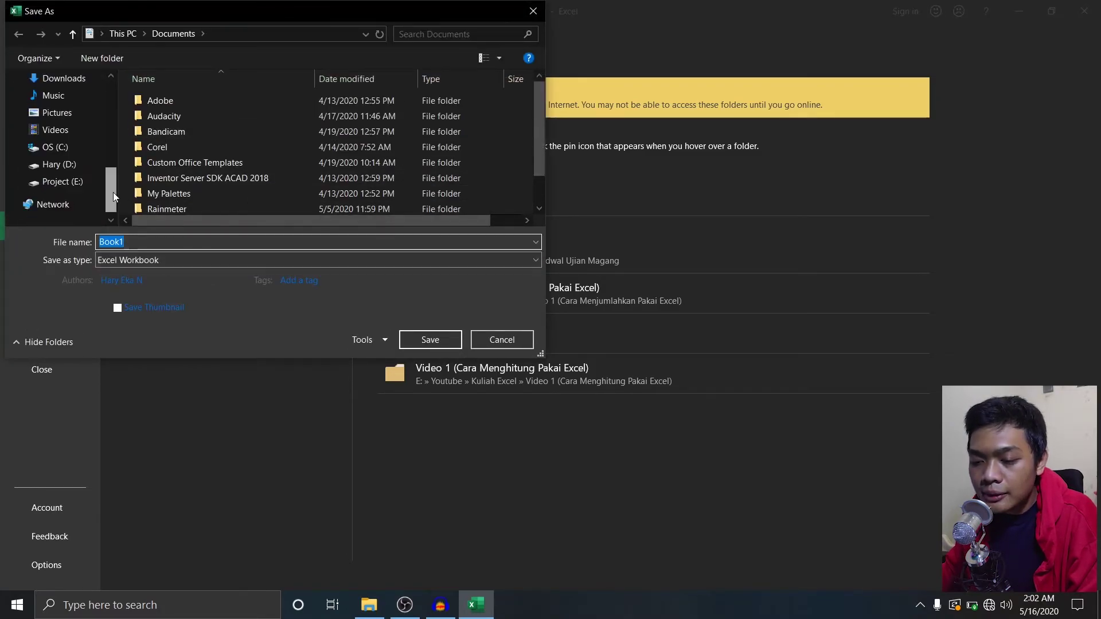
click(70, 183)
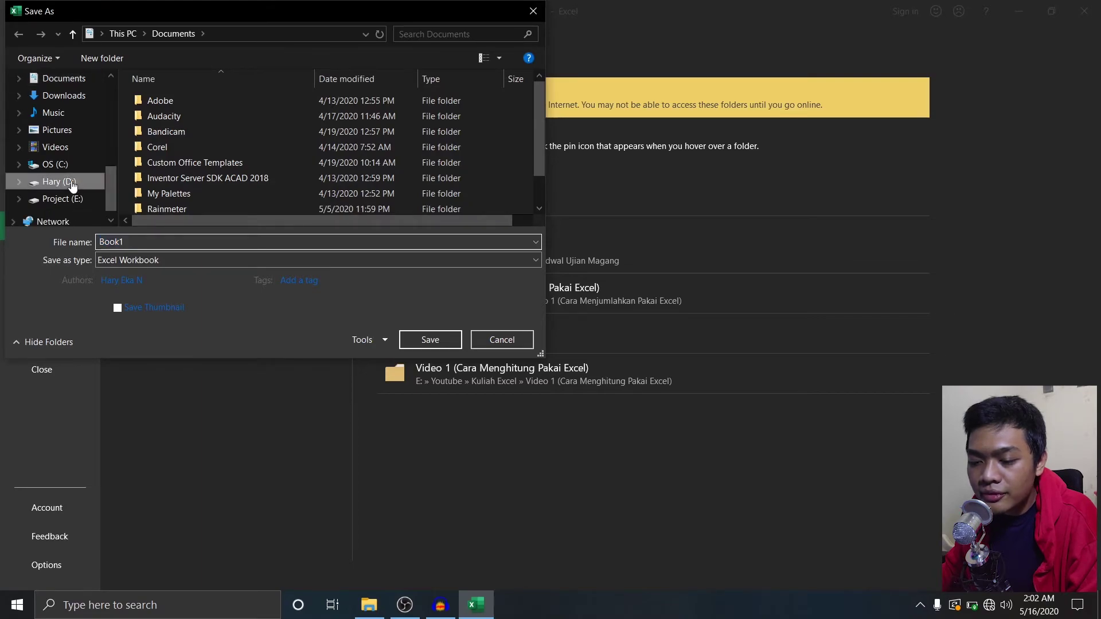
double_click(200, 116)
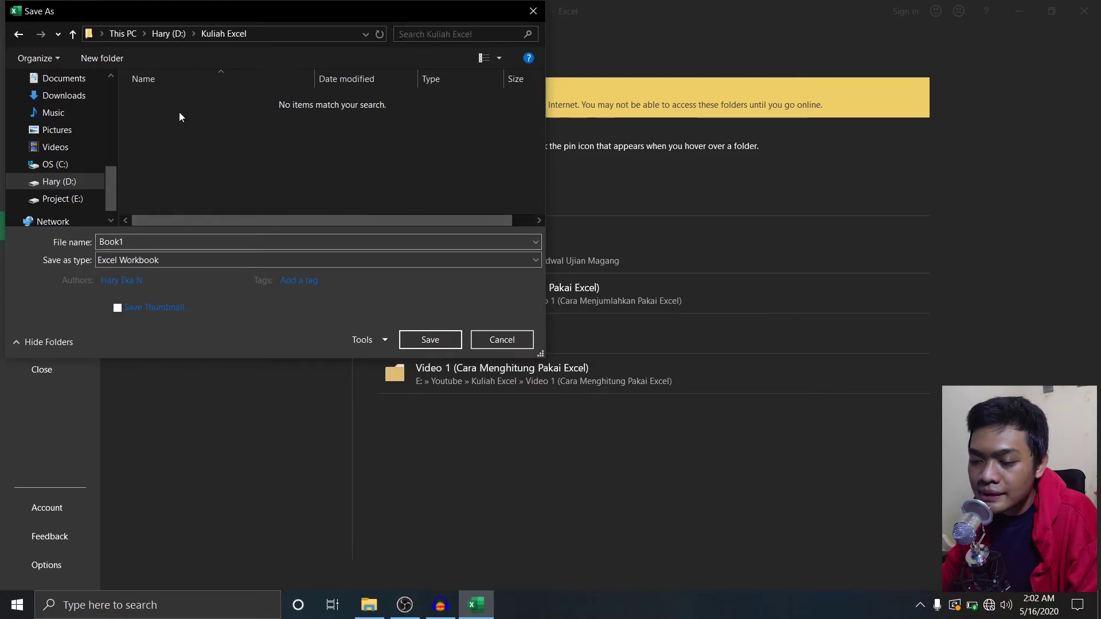
- Name the file with the author's first name followed by "Excel"
click(241, 237)
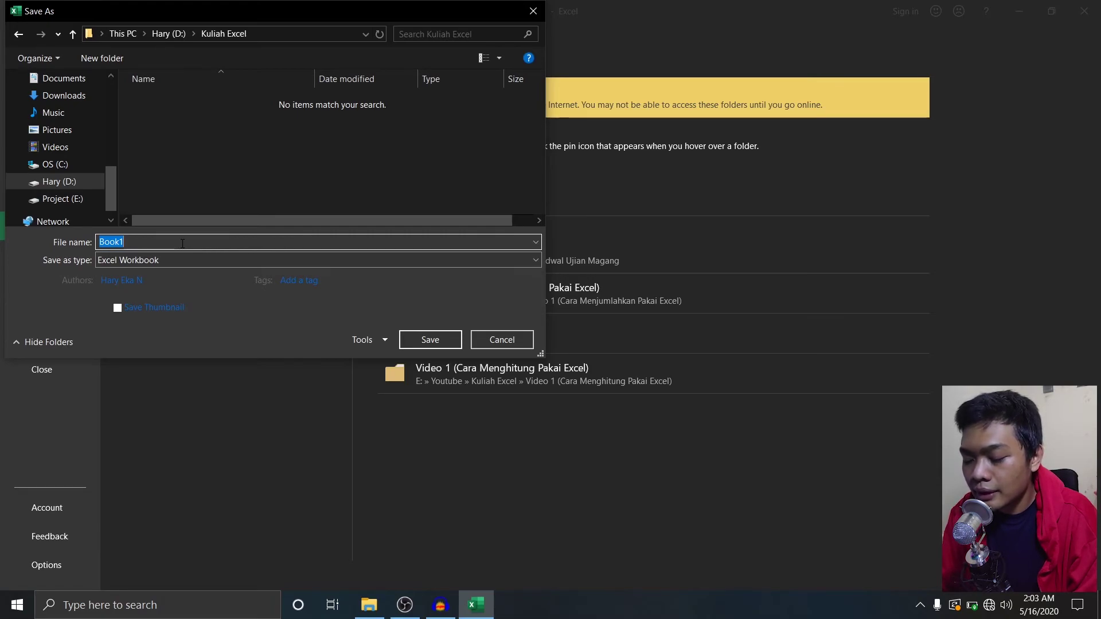
text(Hary)
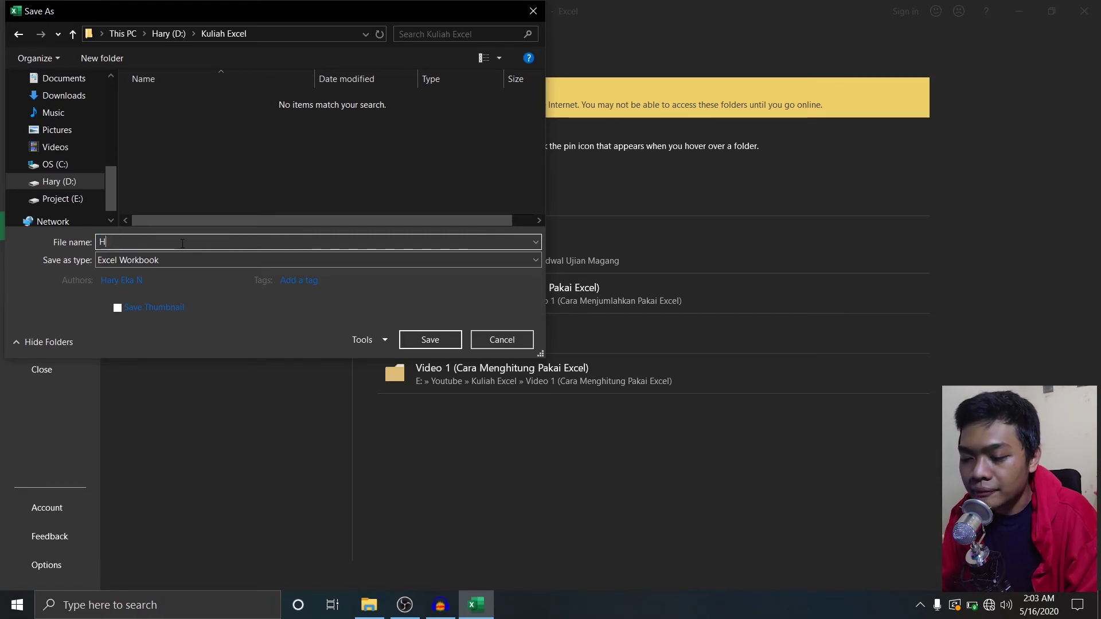
text( Exce)
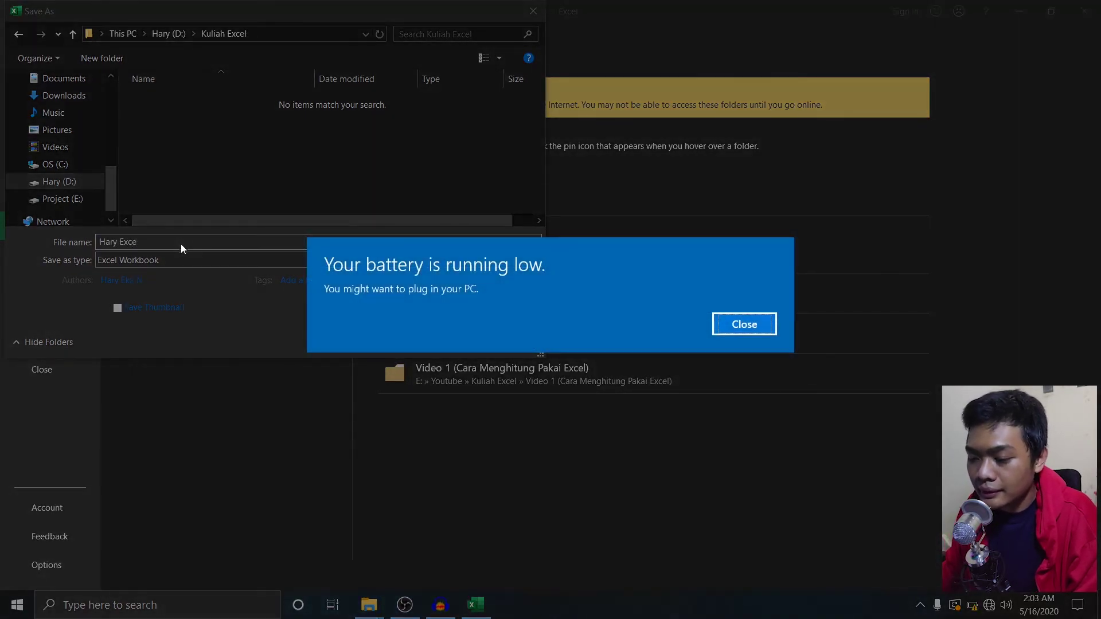
click(740, 323)
click(147, 244)
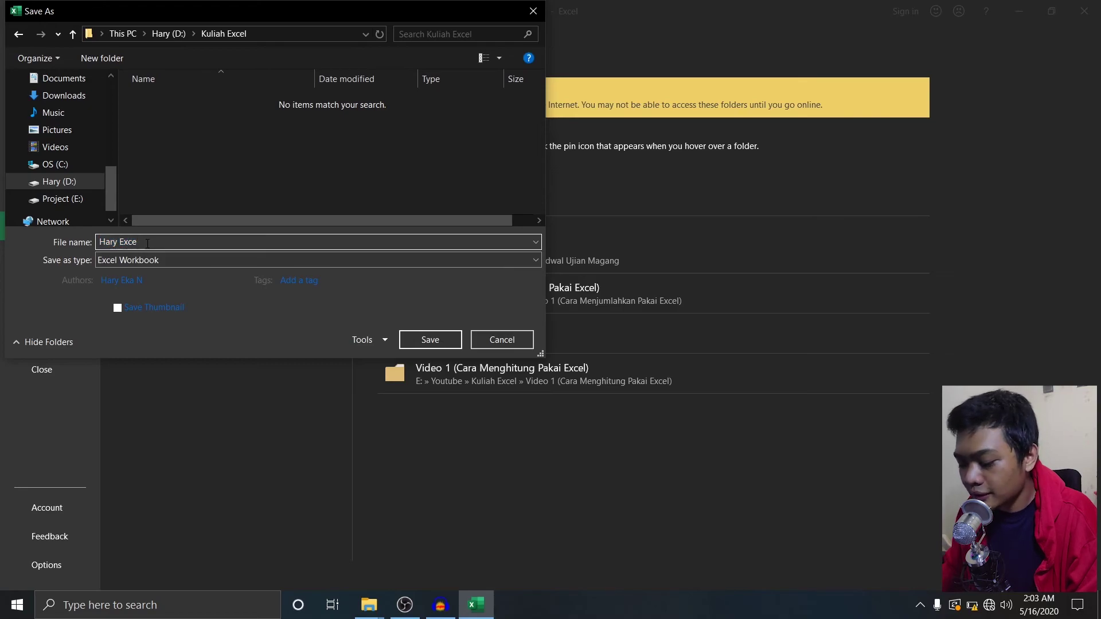
text(l)
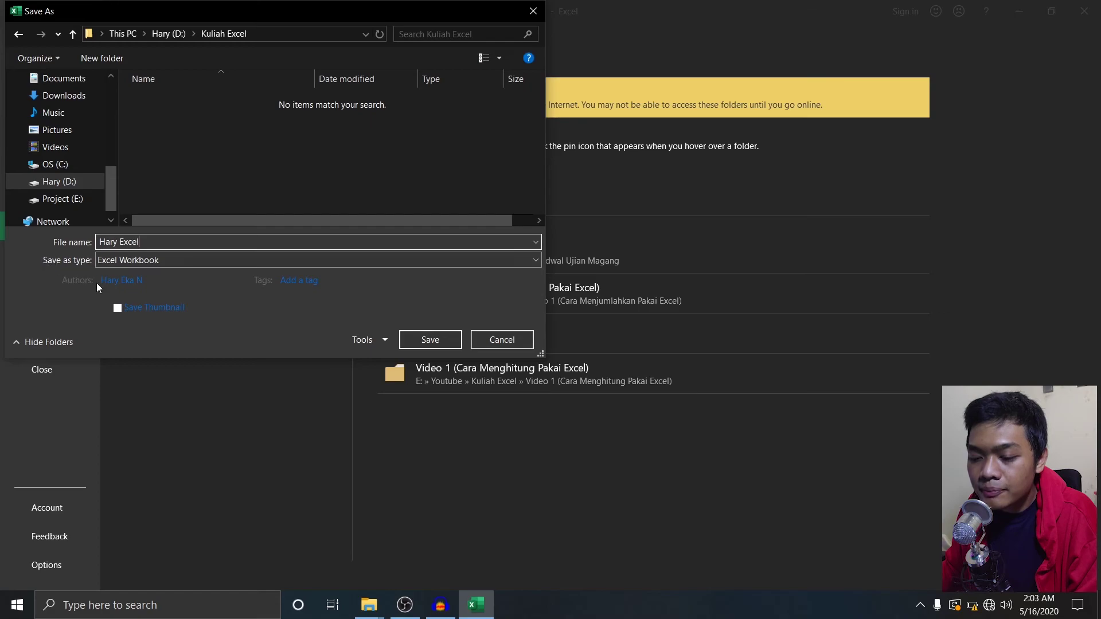
- Review the available file formats and save the file as an Excel Workbook
click(535, 261)
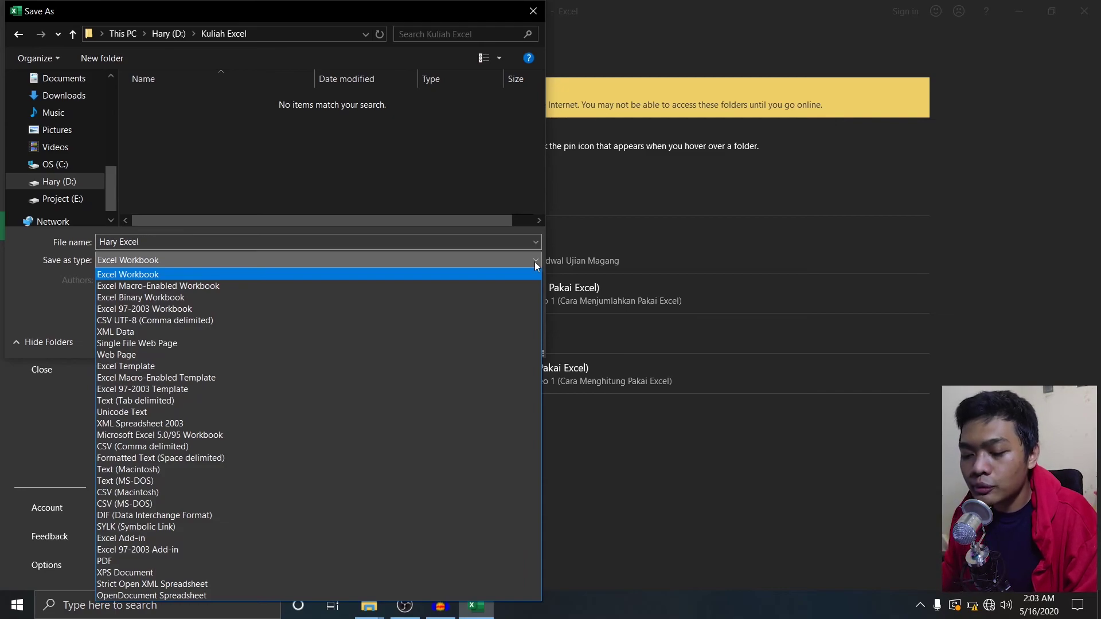
click(534, 261)
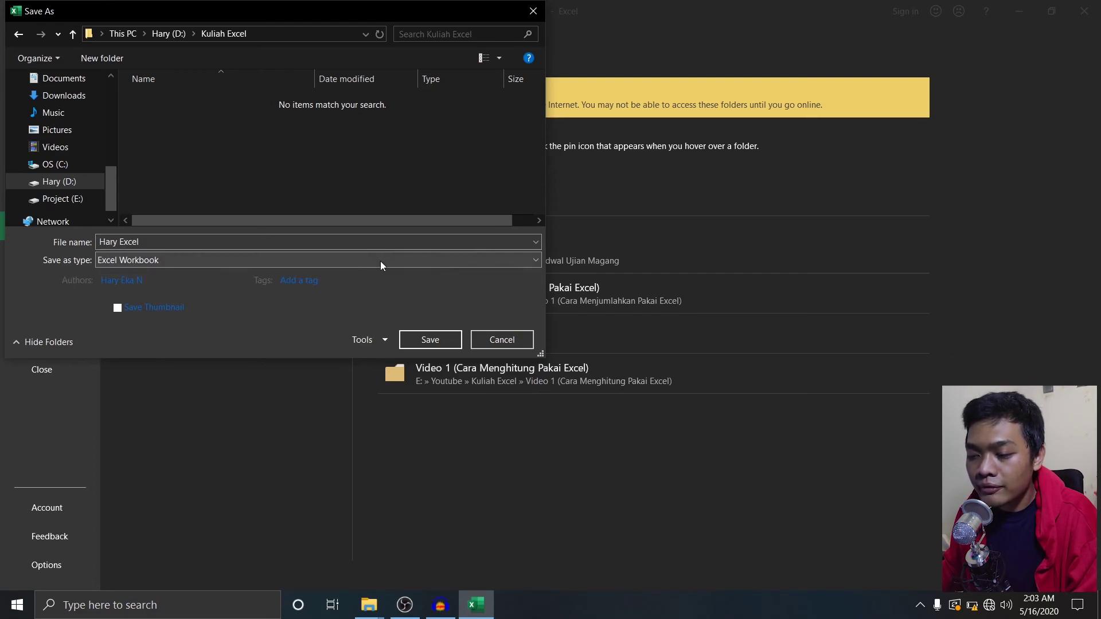
click(447, 342)
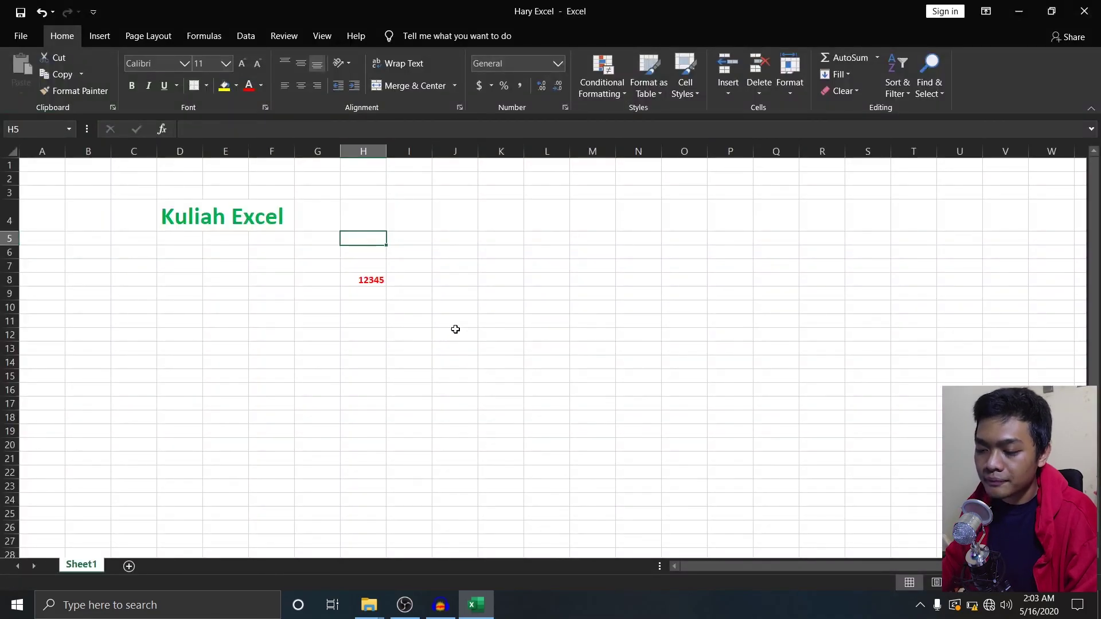
click(454, 325)
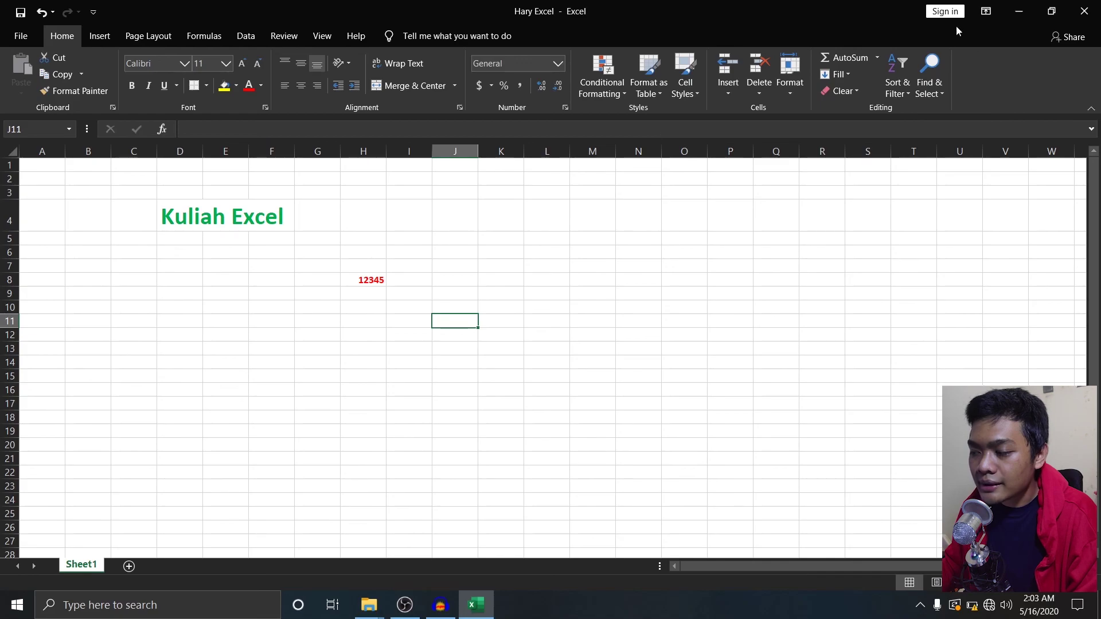